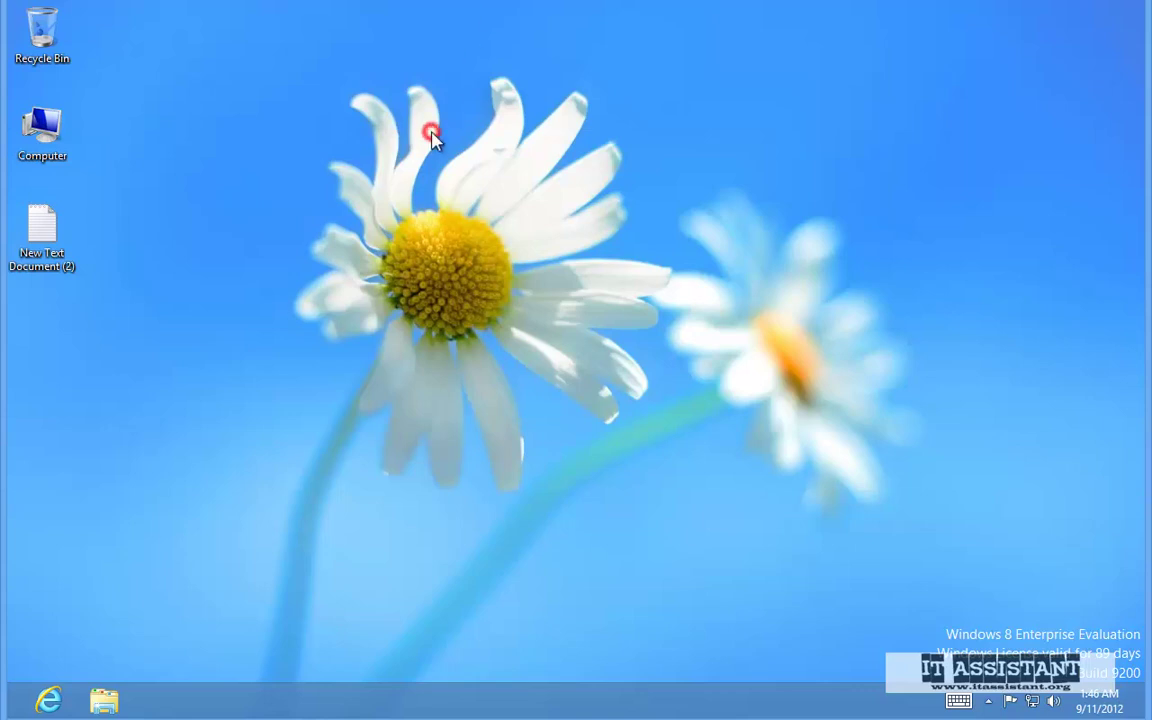
# Look over the tiles on the Start screen and return to the desktop.
pyautogui.press('super')
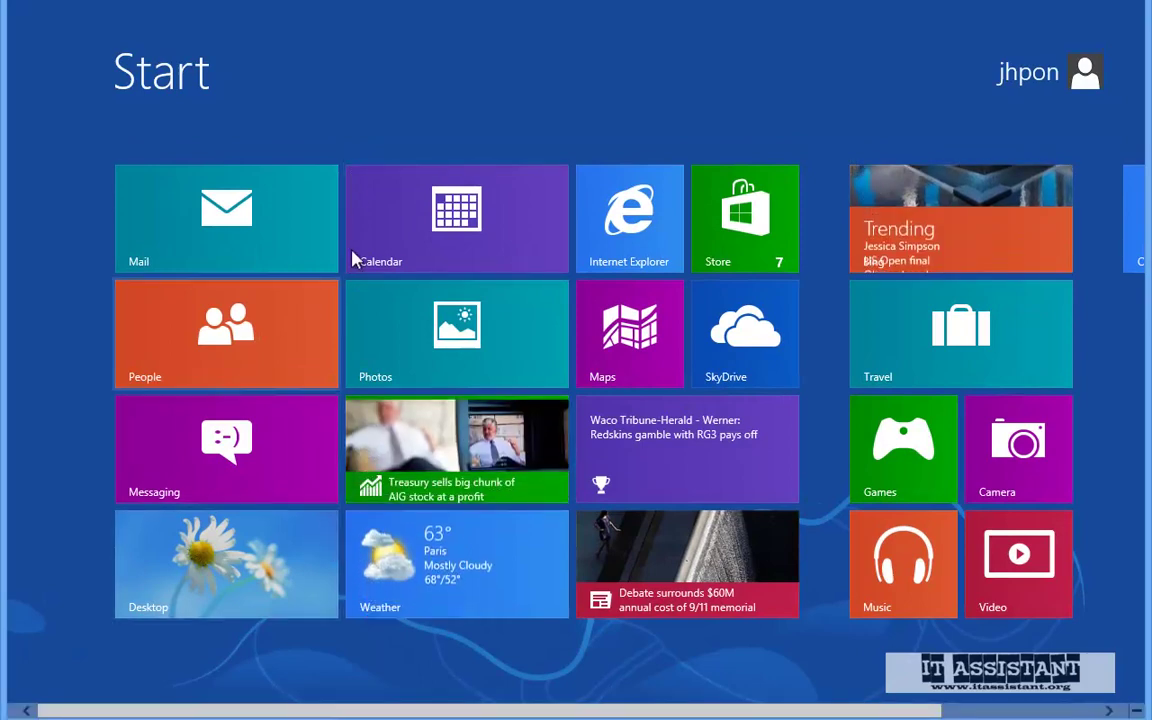
pyautogui.moveTo(500, 709)
pyautogui.mouseDown()
pyautogui.moveTo(620, 712)
pyautogui.moveTo(447, 713)
pyautogui.mouseUp()
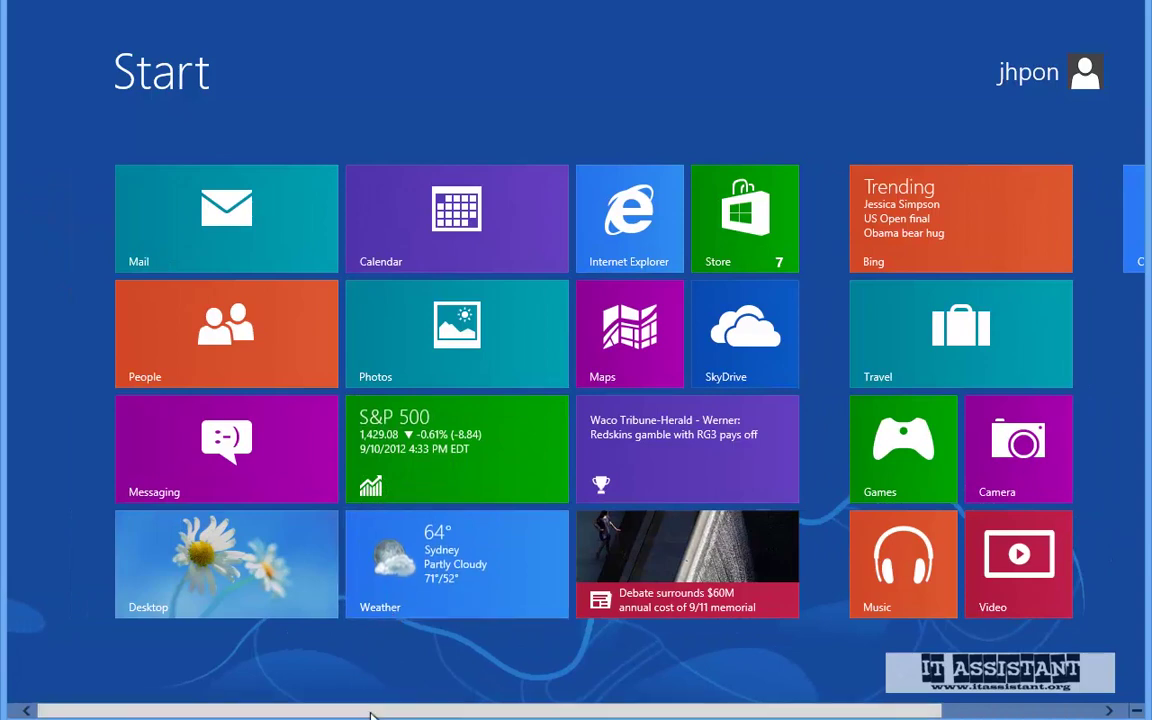
pyautogui.moveTo(362, 712); pyautogui.dragTo(335, 702)
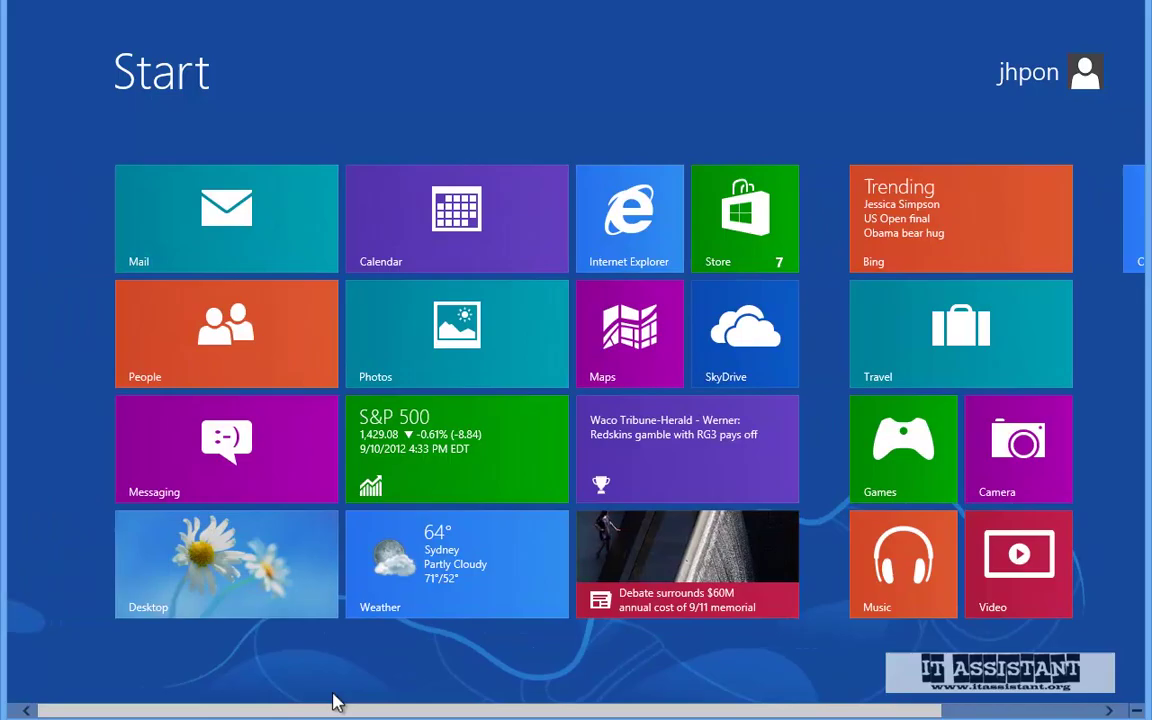
pyautogui.click(290, 608)
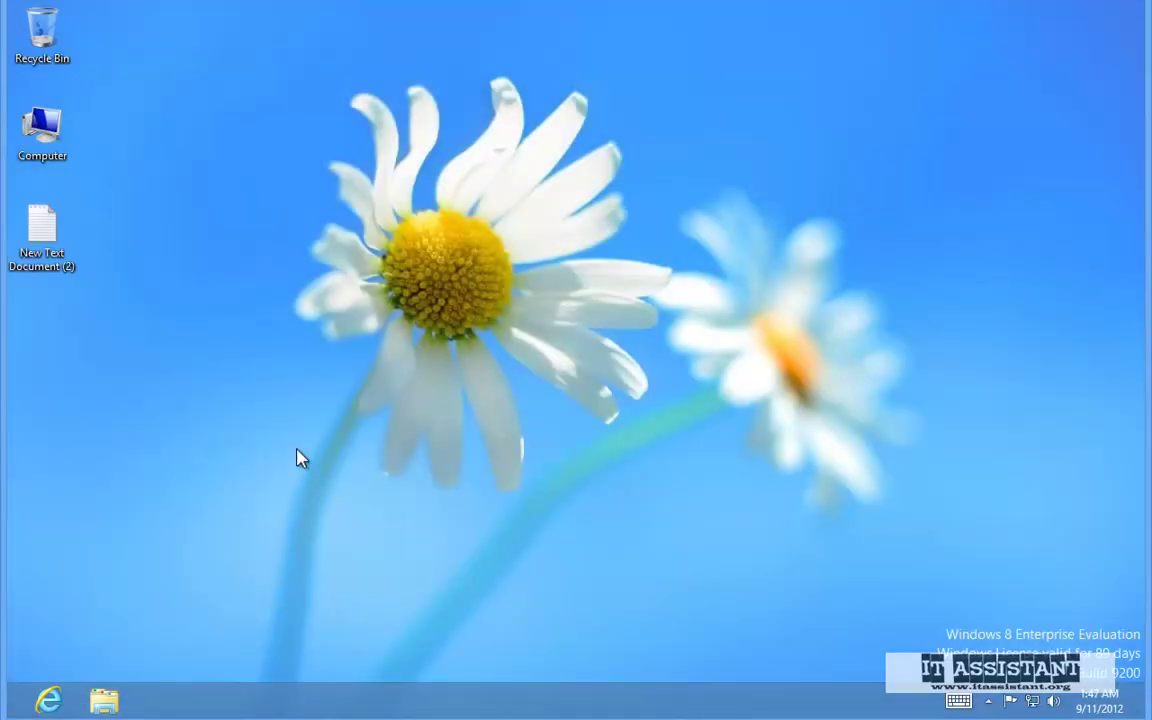
# Open Control Panel from the Computer window, look through all its items and close it.
pyautogui.click(50, 160)
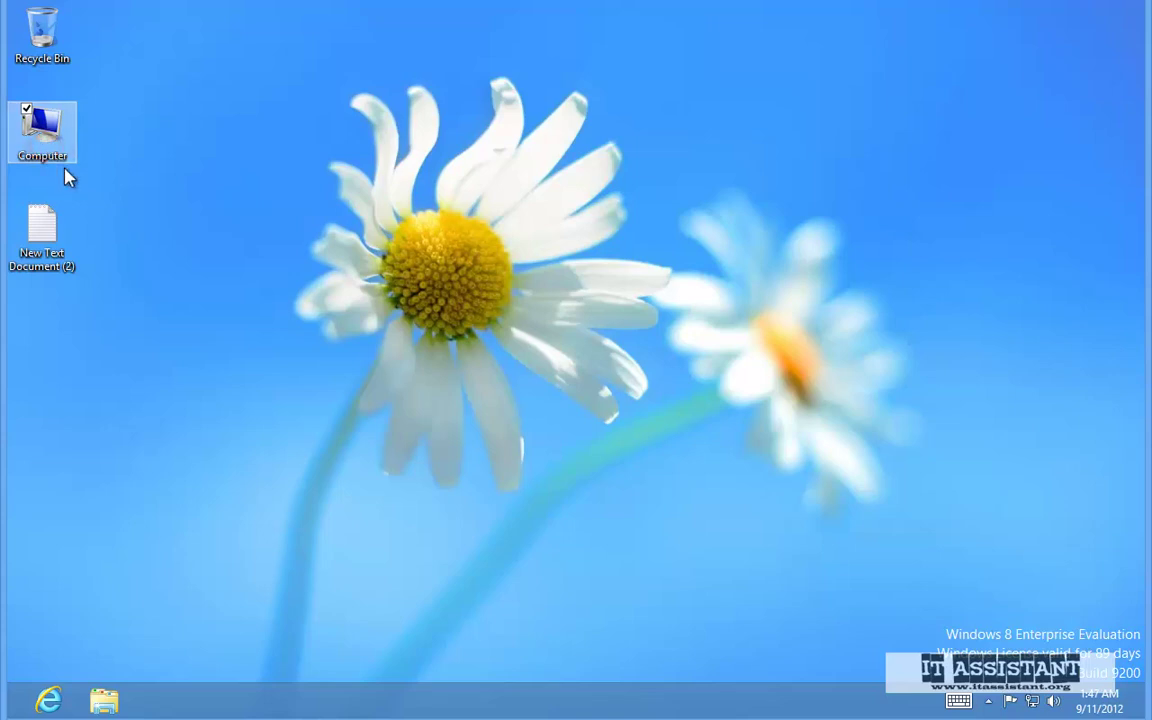
pyautogui.press('Return')
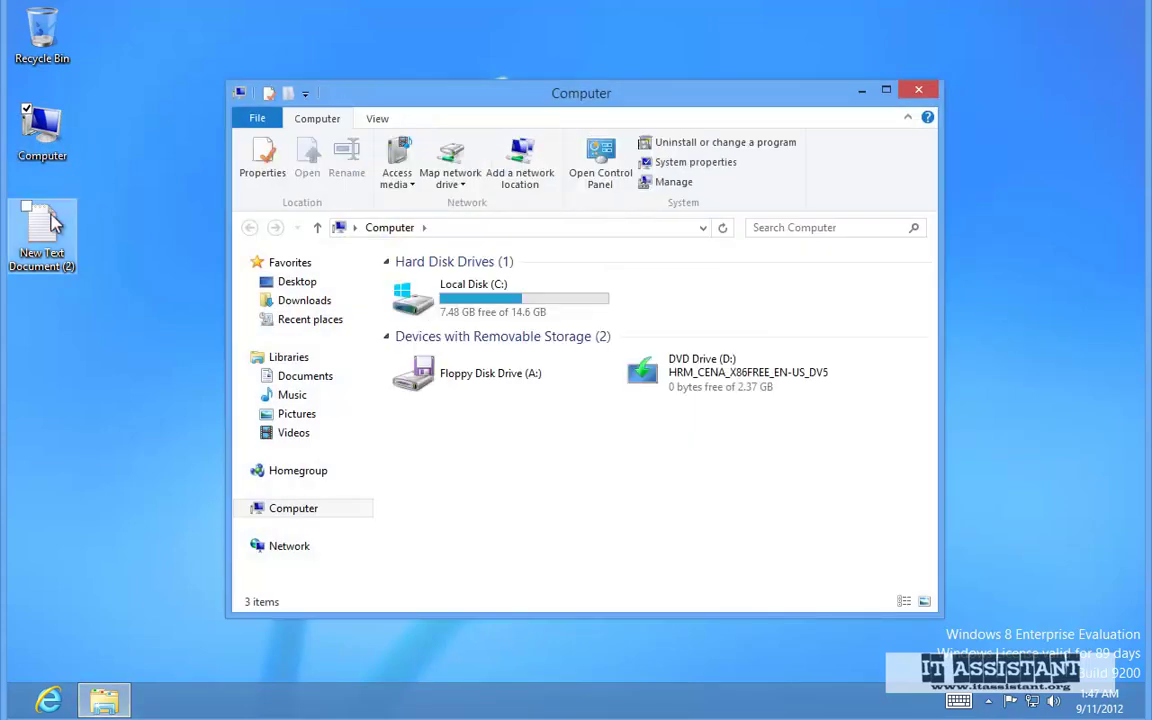
pyautogui.click(600, 178)
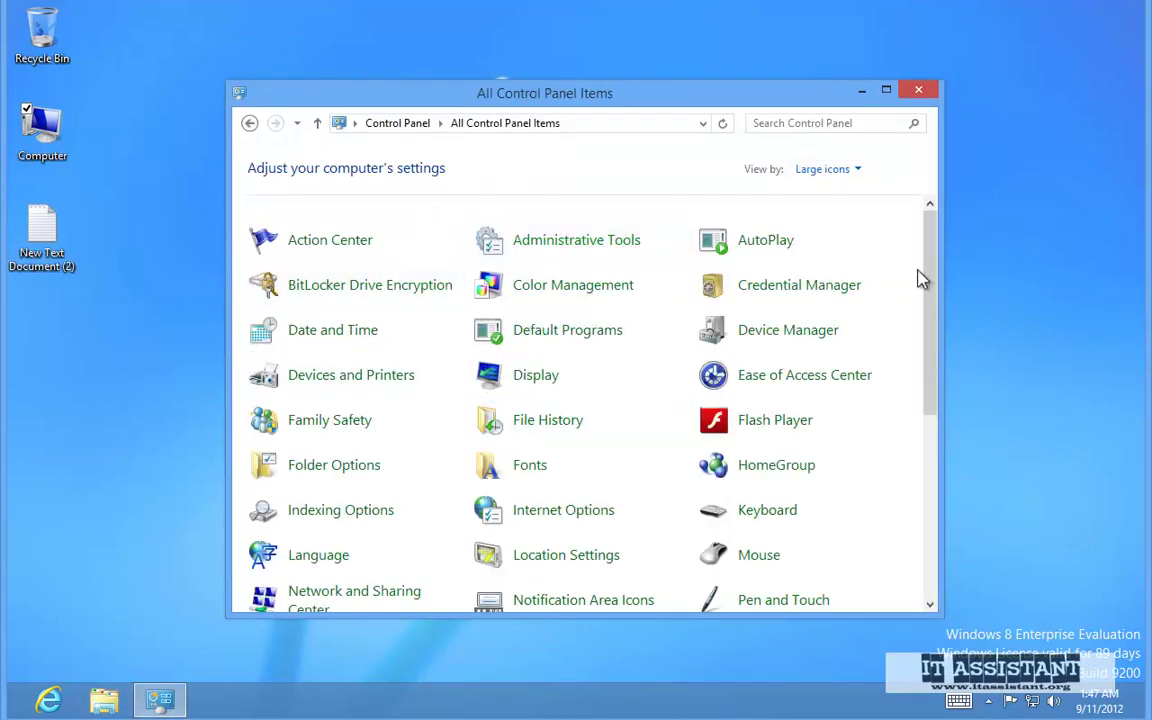
pyautogui.moveTo(931, 258); pyautogui.dragTo(928, 502)
pyautogui.moveTo(933, 404); pyautogui.dragTo(933, 249)
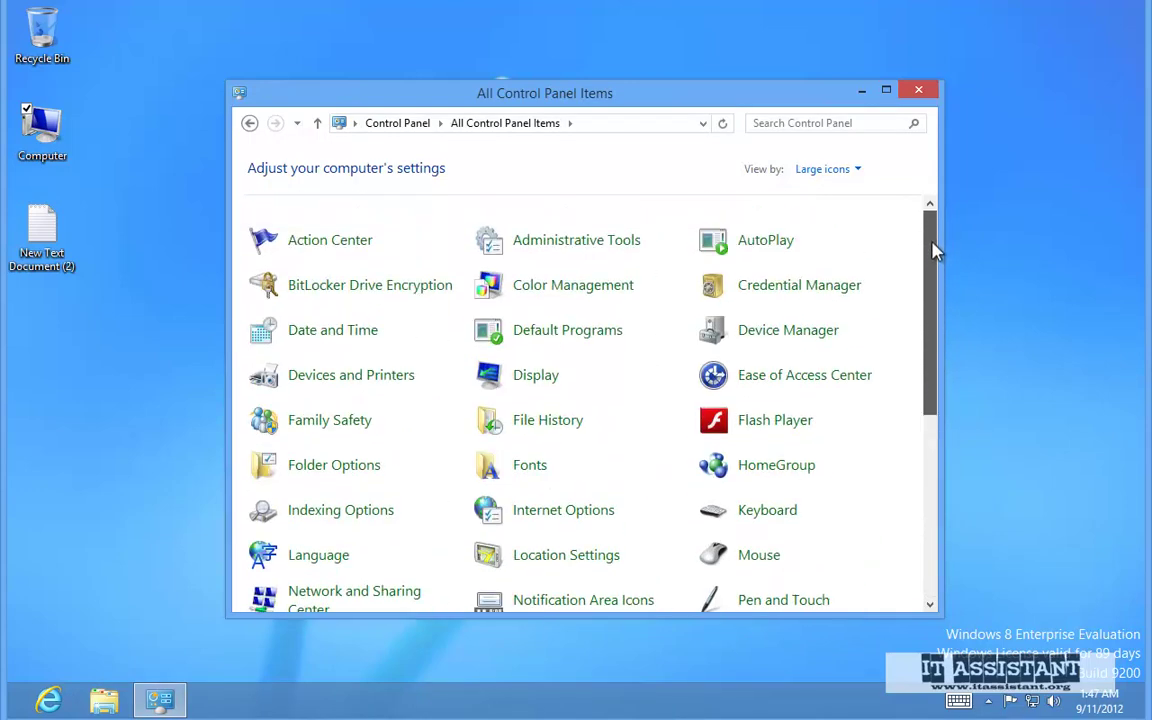
pyautogui.click(914, 92)
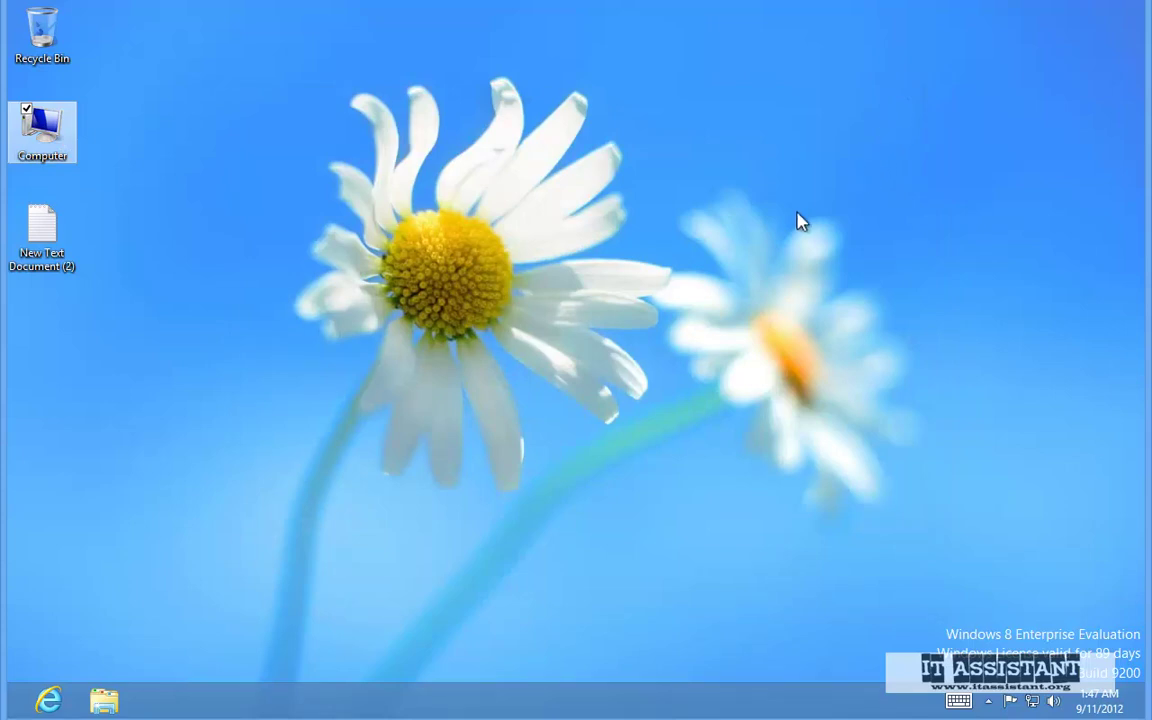
pyautogui.click(598, 343)
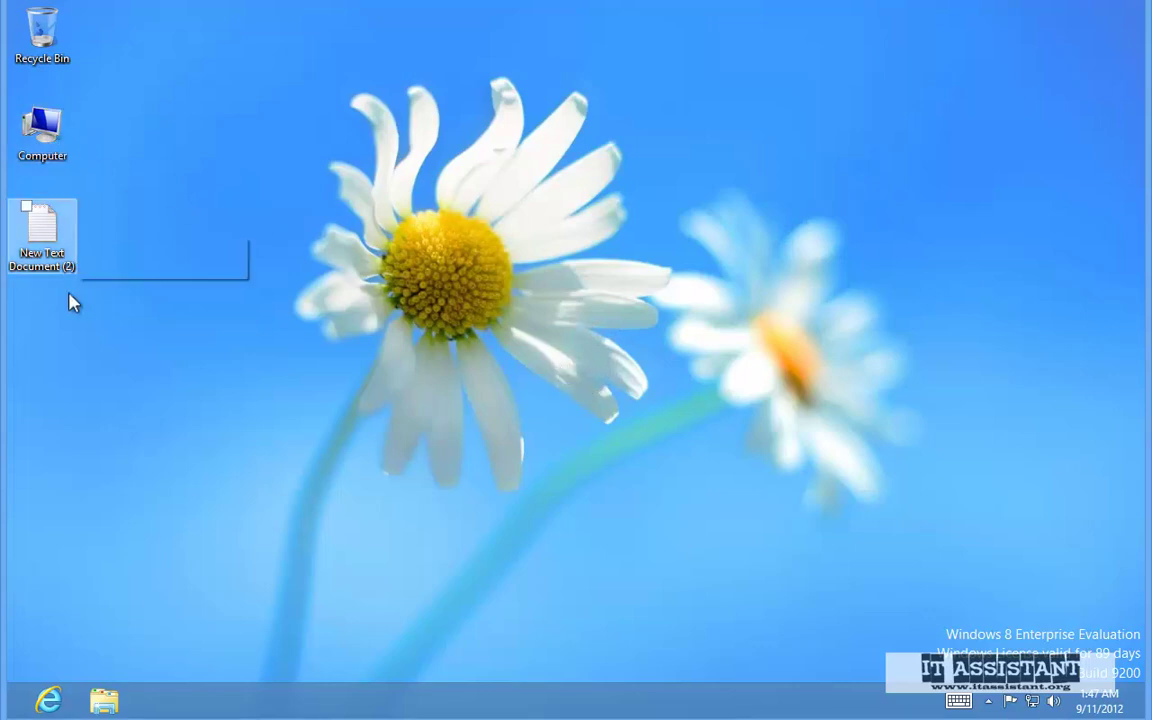
# Enable the Control Panel desktop icon in the desktop icon settings, apply the change and close the Personalization window.
pyautogui.rightClick(274, 174)
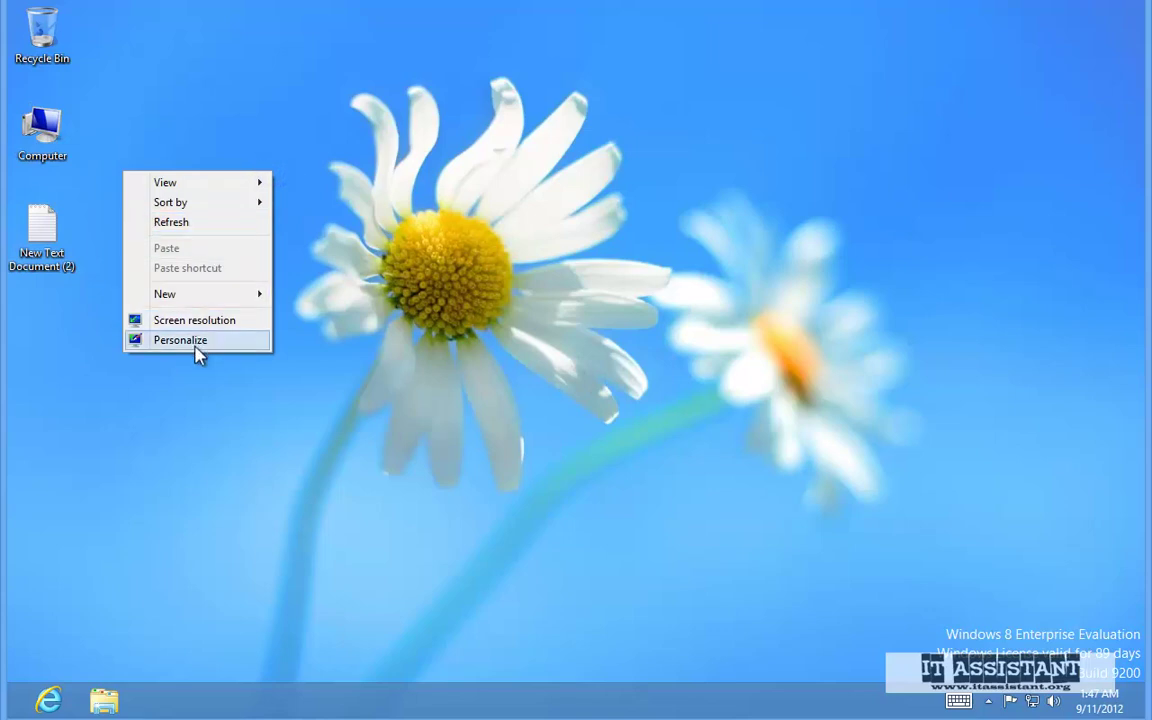
pyautogui.click(176, 314)
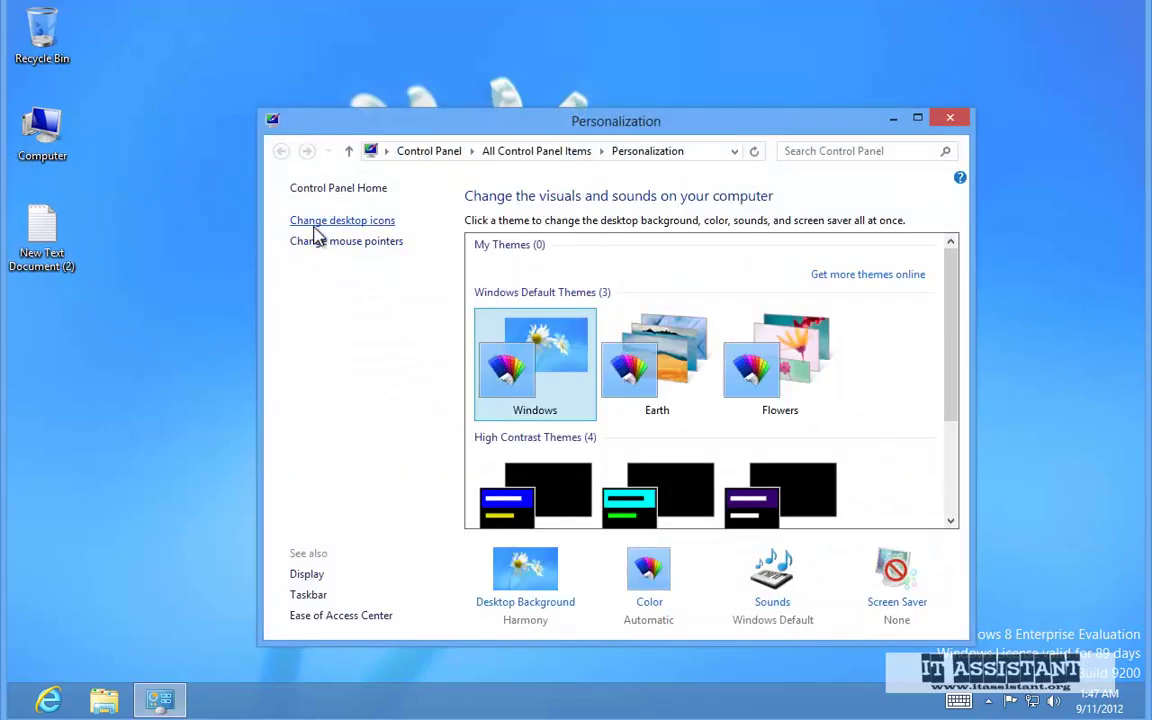
pyautogui.click(313, 222)
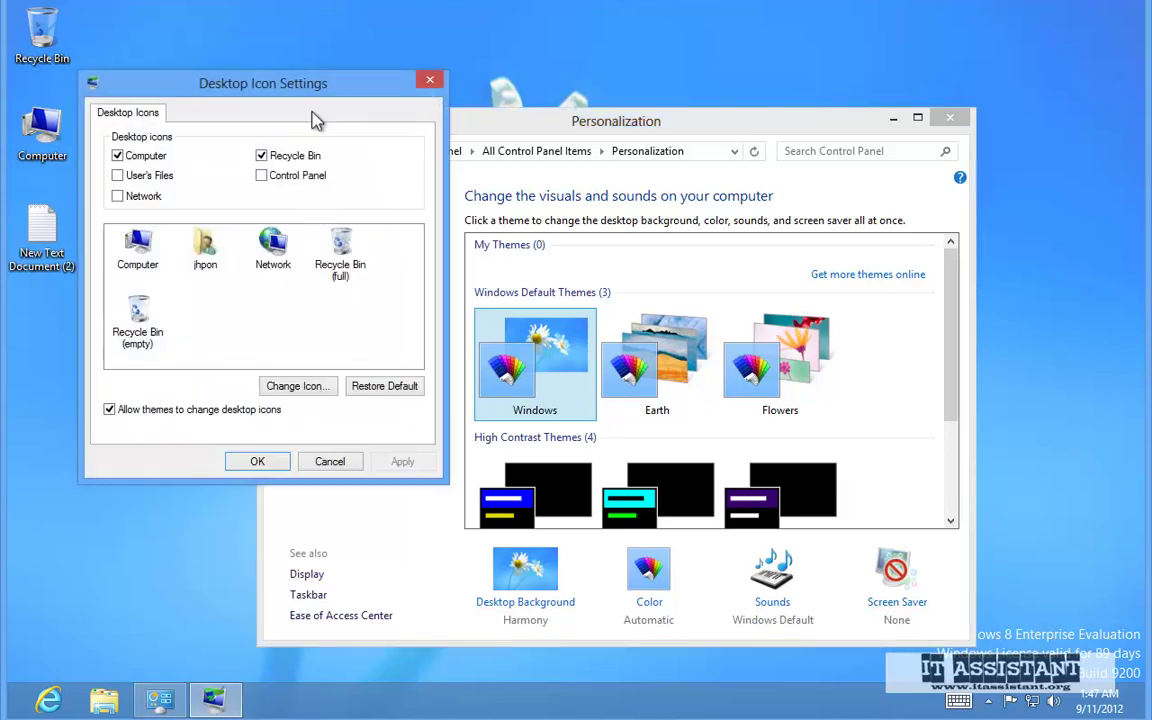
pyautogui.moveTo(312, 73); pyautogui.dragTo(599, 96)
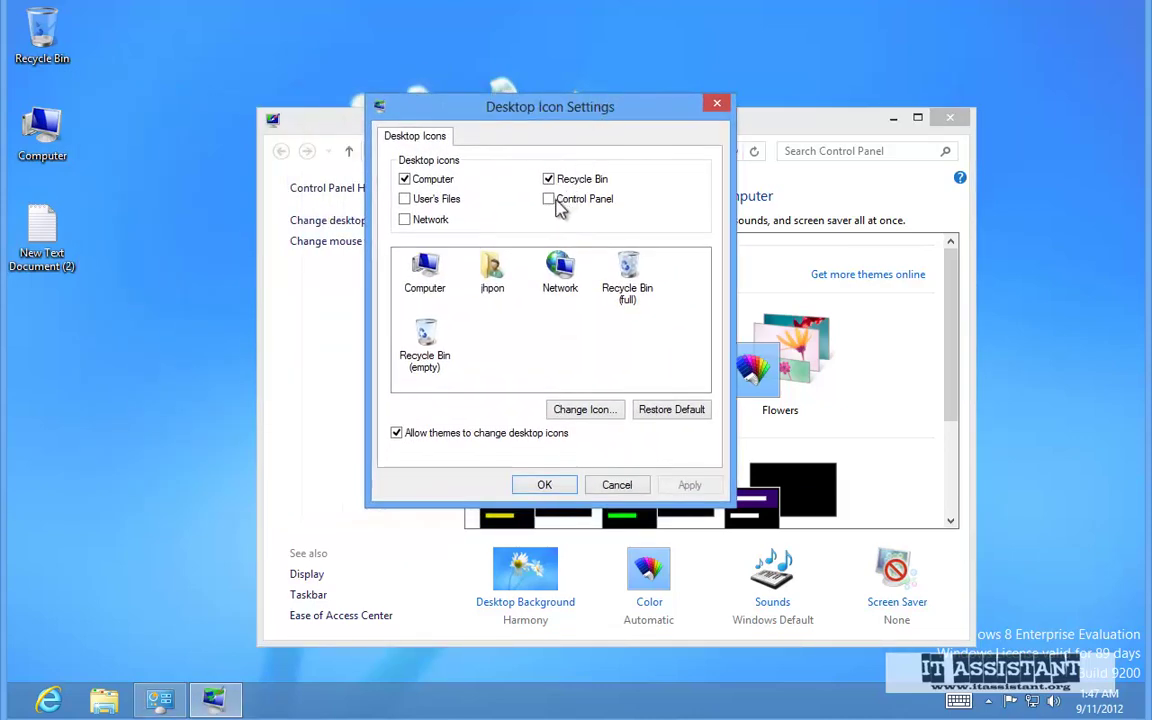
pyautogui.click(554, 200)
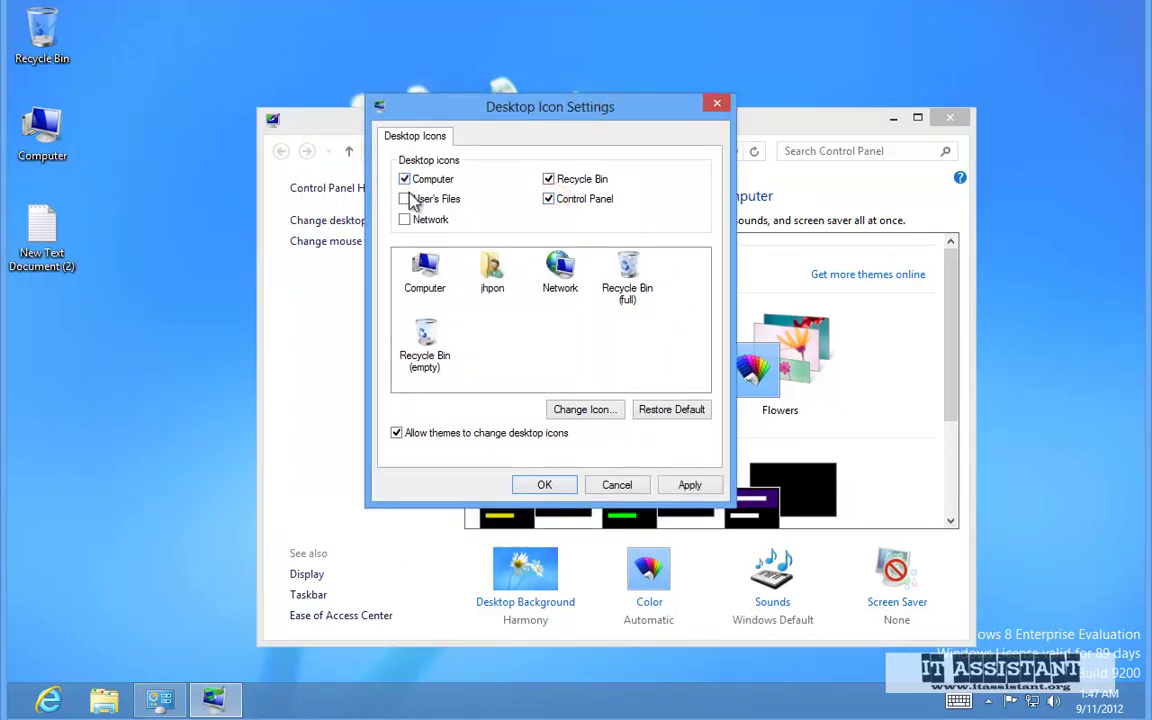
pyautogui.click(566, 181)
pyautogui.click(566, 181)
pyautogui.click(680, 485)
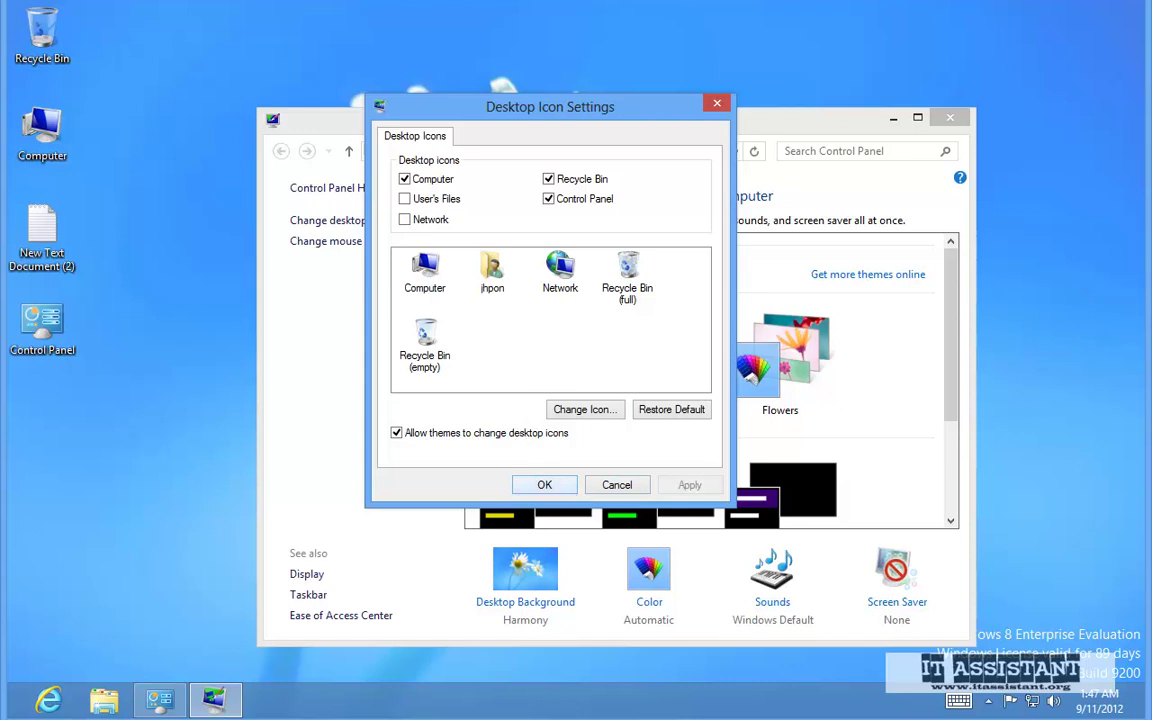
pyautogui.click(538, 486)
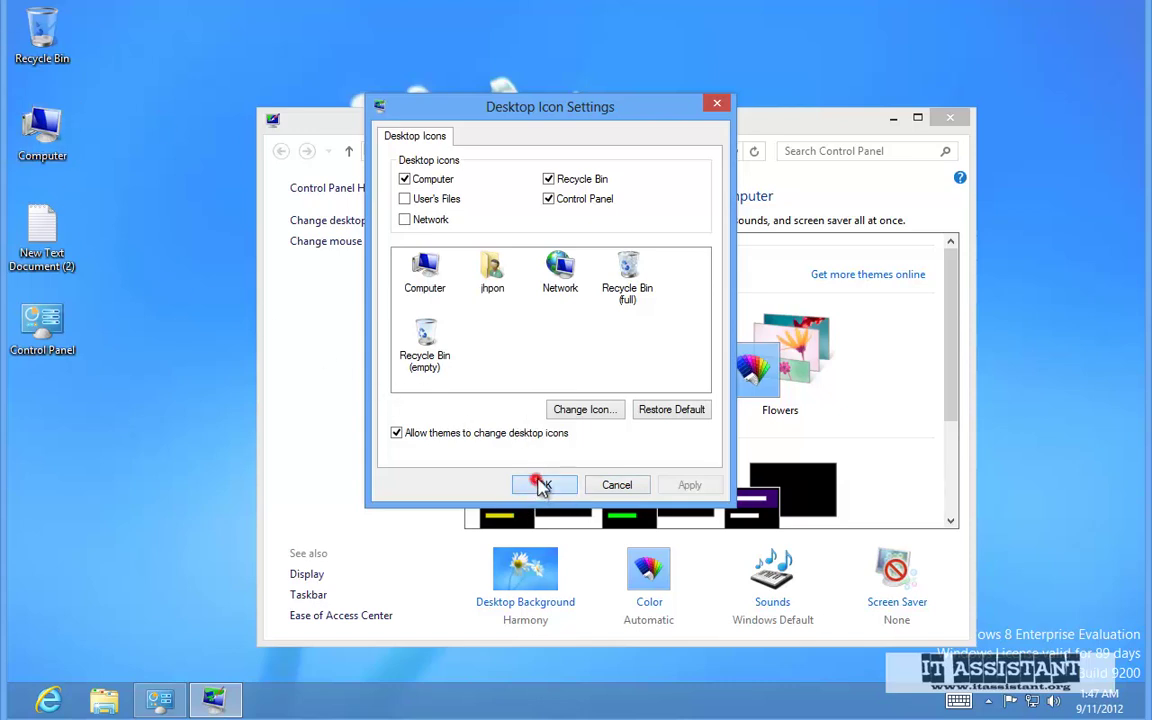
pyautogui.click(952, 120)
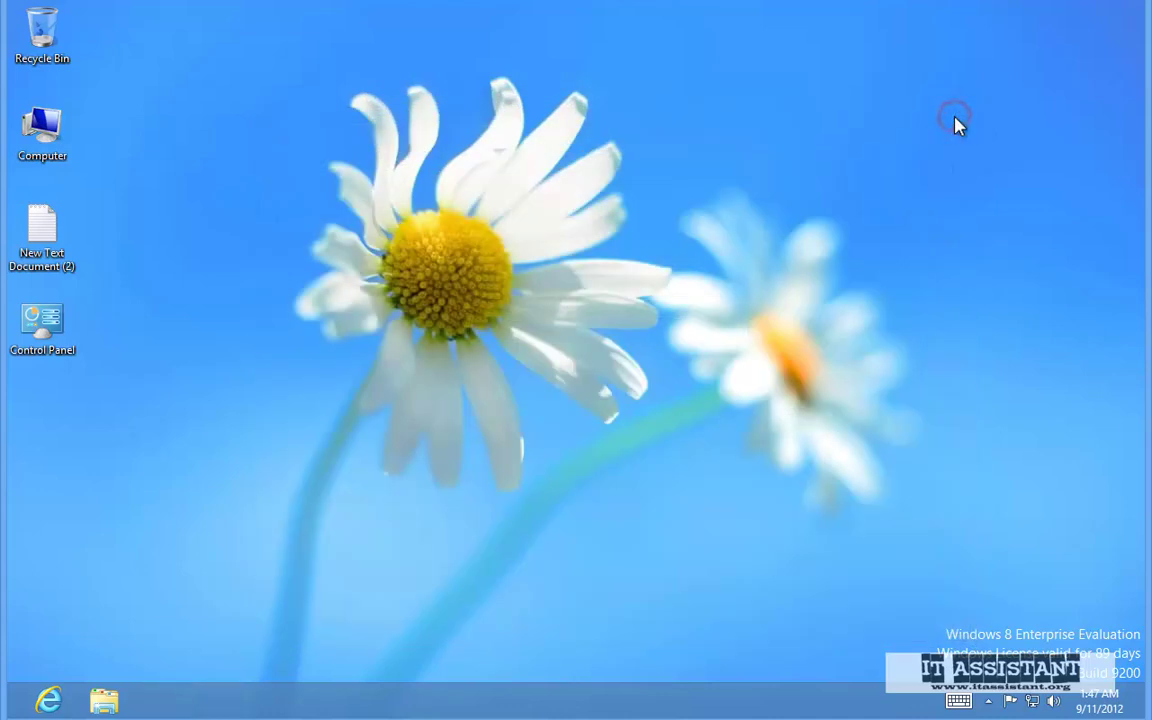
# Open Control Panel from its new desktop icon, look through the items and close the window.
pyautogui.click(181, 313)
pyautogui.doubleClick(45, 337)
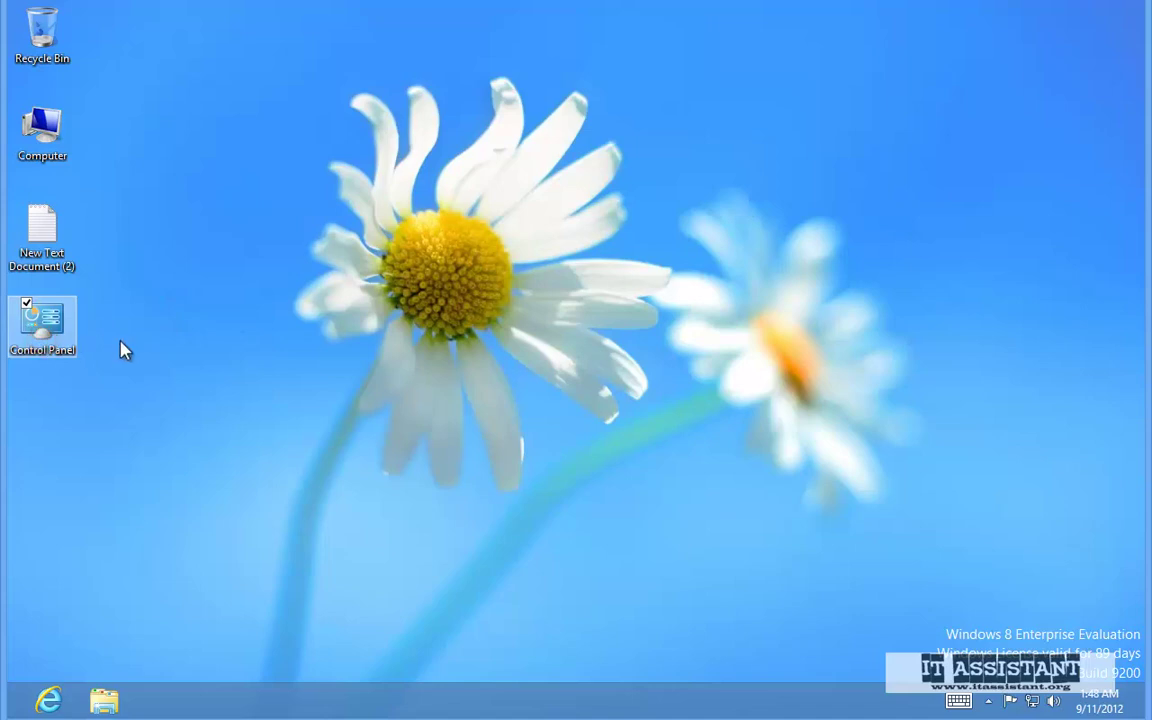
pyautogui.scroll(-3, 760, 330)
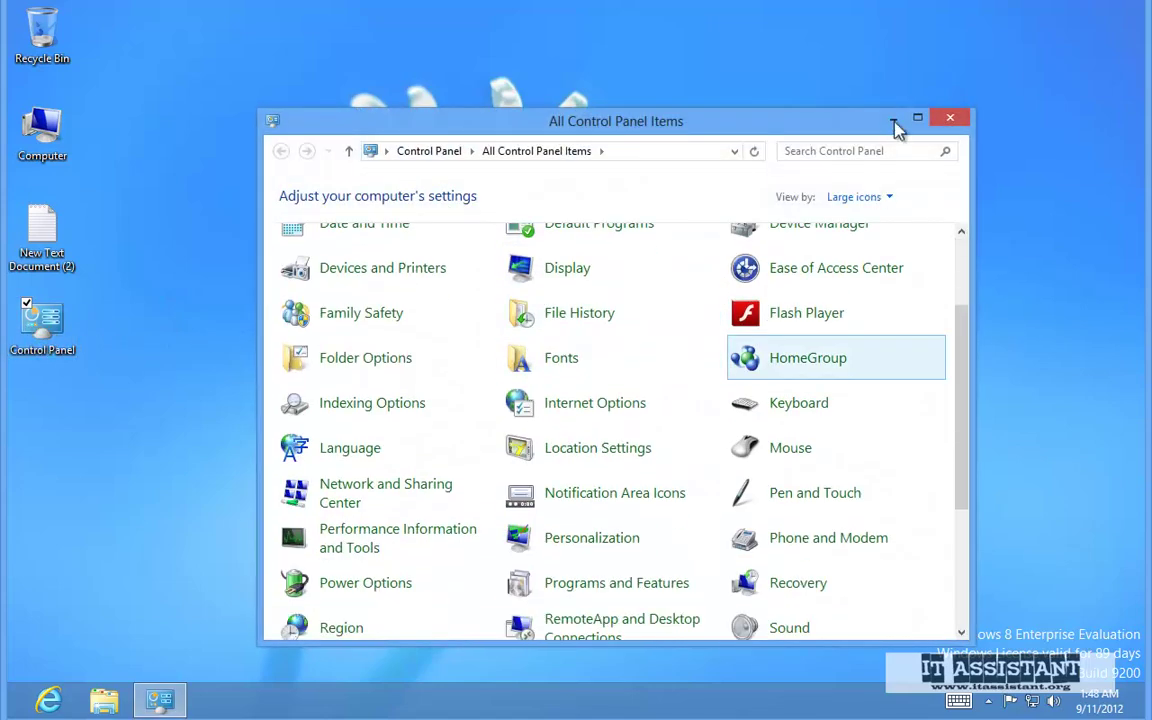
pyautogui.click(950, 119)
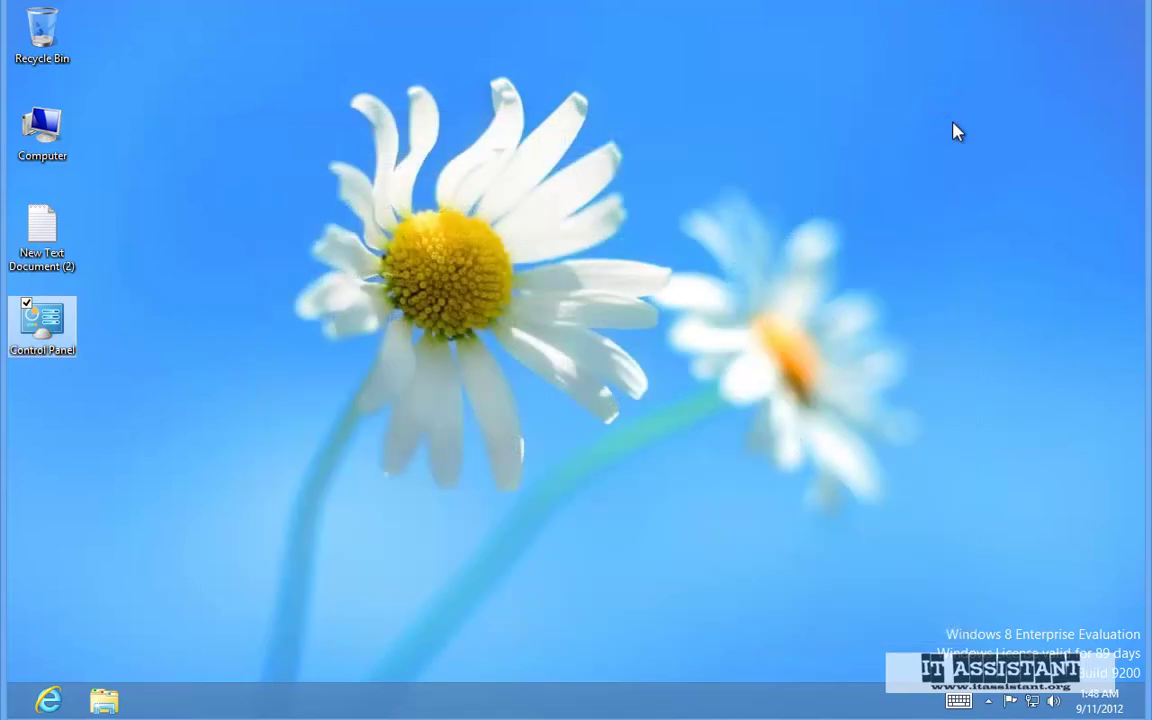
pyautogui.click(360, 327)
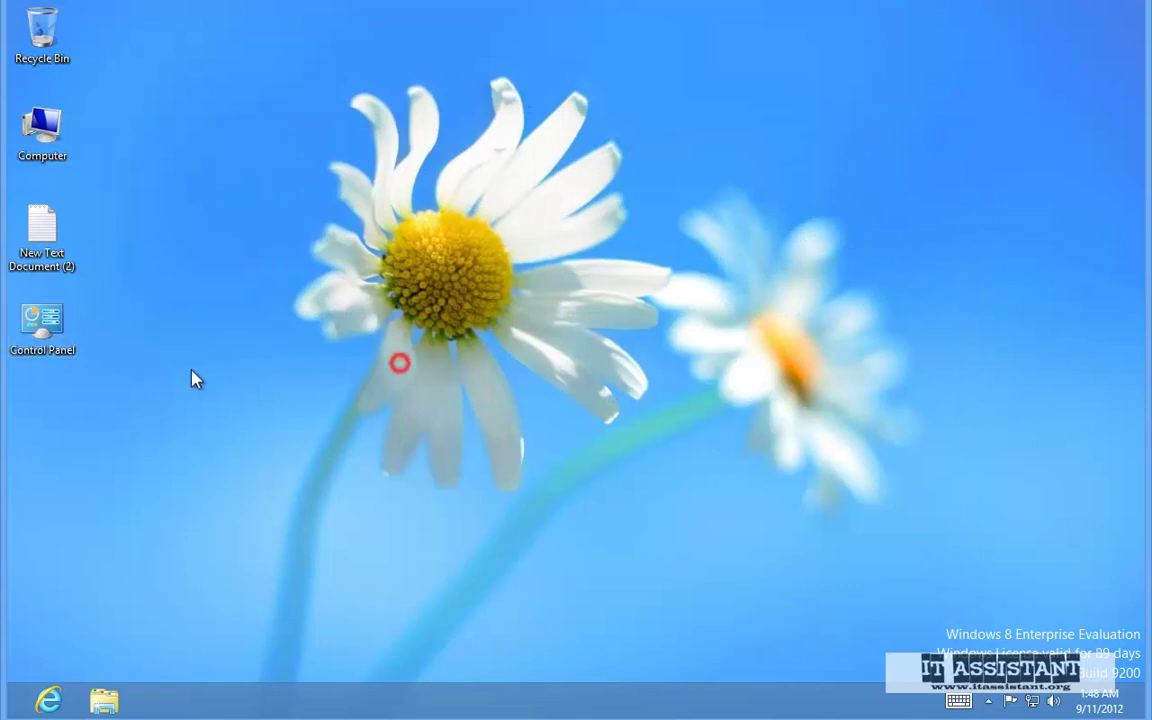
pyautogui.rightClick(55, 328)
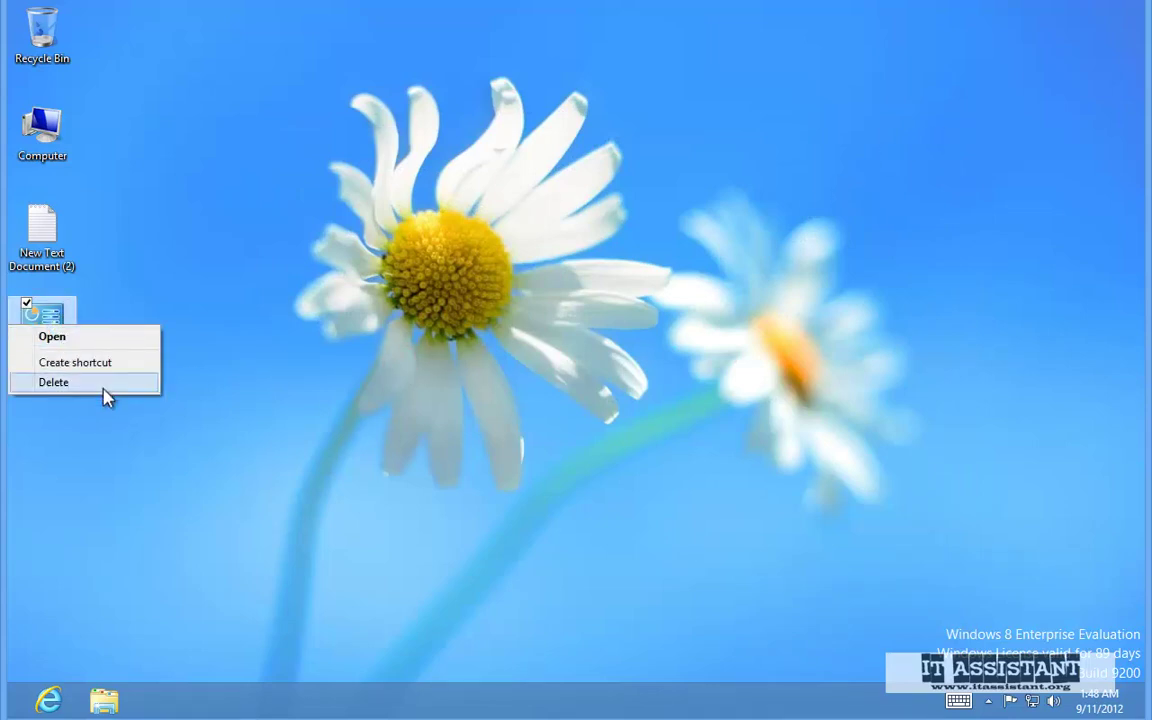
pyautogui.click(267, 296)
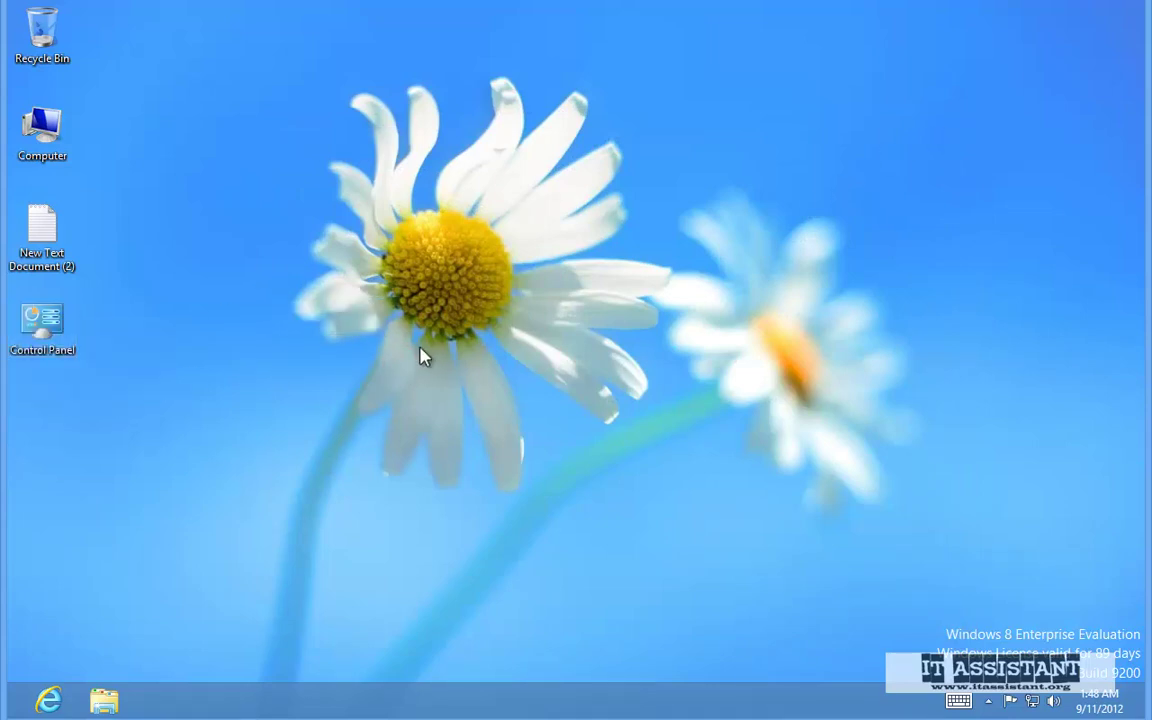
pyautogui.click(57, 348)
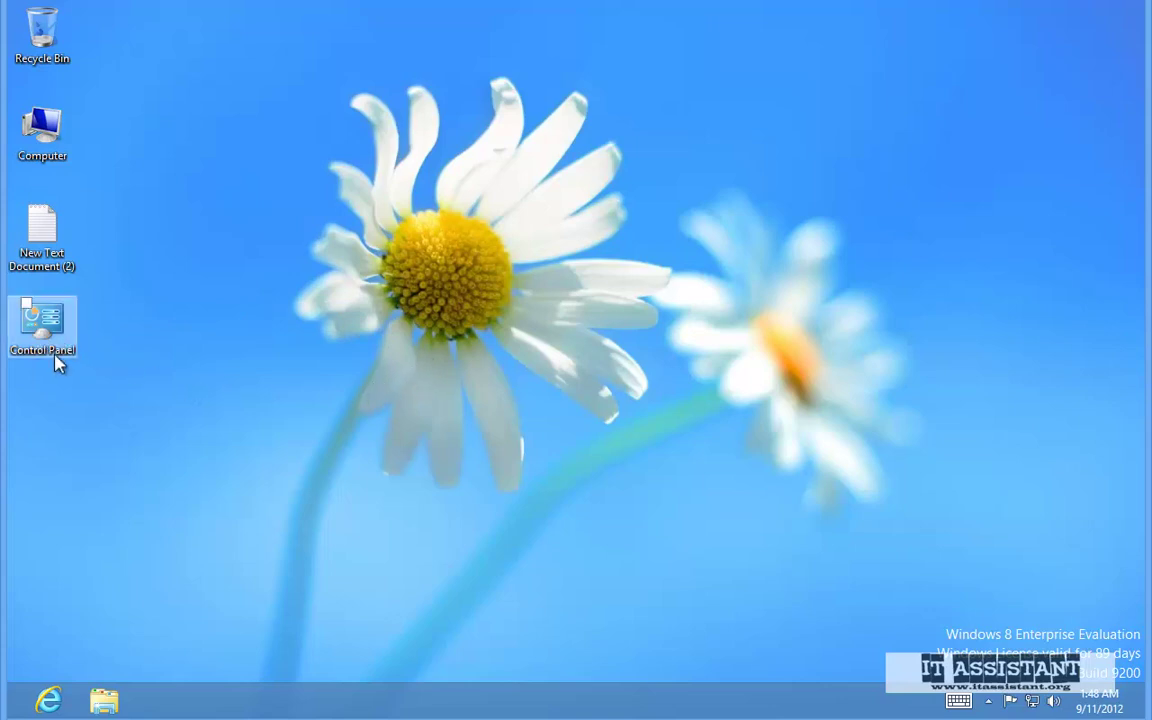
pyautogui.click(293, 370)
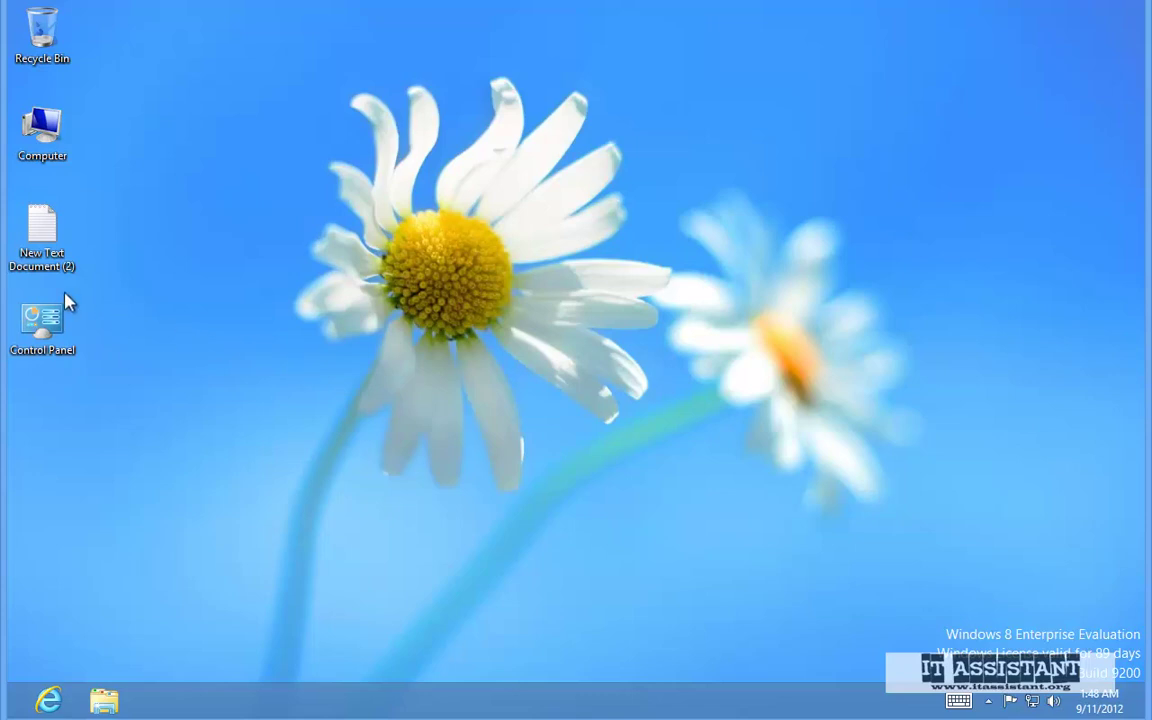
# Open New Text Document (2) from the desktop, review the paths in it and minimize it.
pyautogui.click(50, 256)
pyautogui.doubleClick(50, 256)
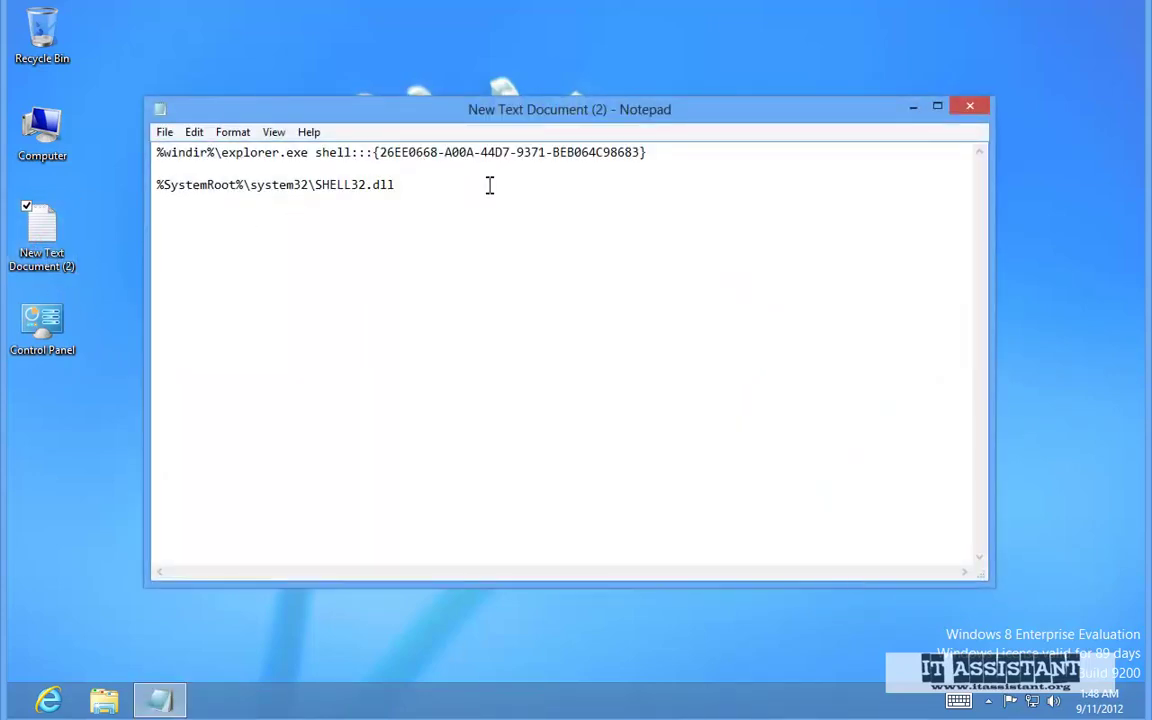
pyautogui.moveTo(429, 185); pyautogui.dragTo(454, 218)
pyautogui.click(912, 107)
# Start creating a new shortcut on the desktop, ready to enter the location of its item.
pyautogui.rightClick(468, 198)
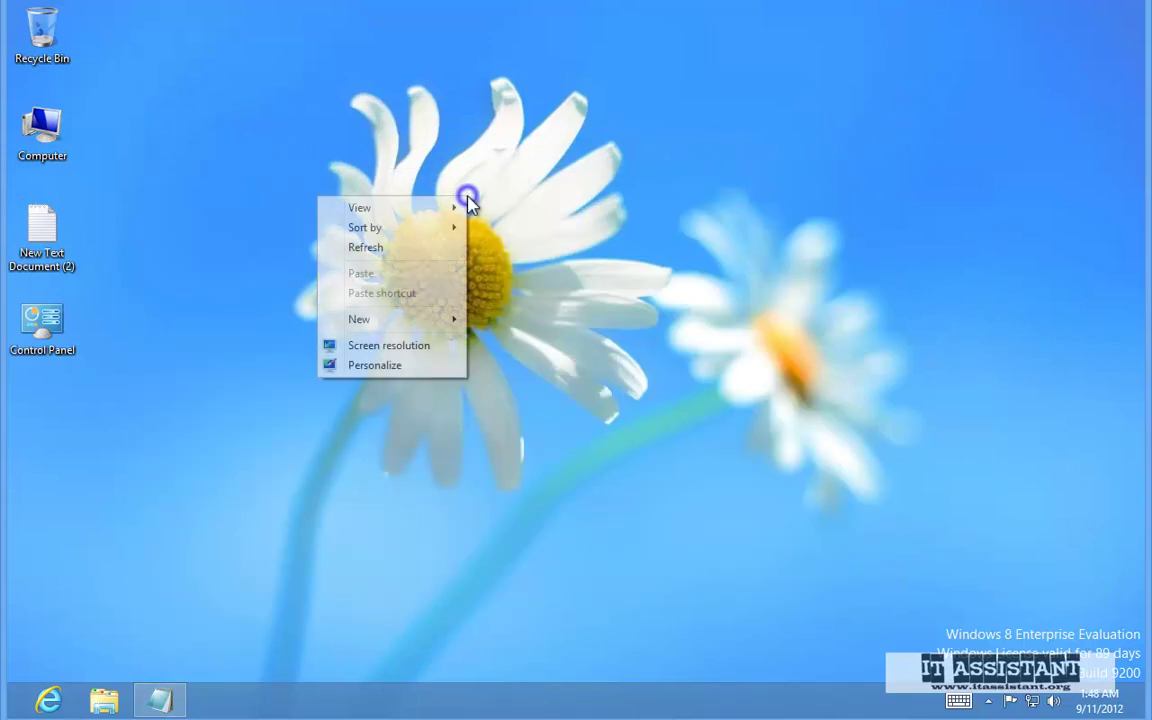
pyautogui.click(437, 319)
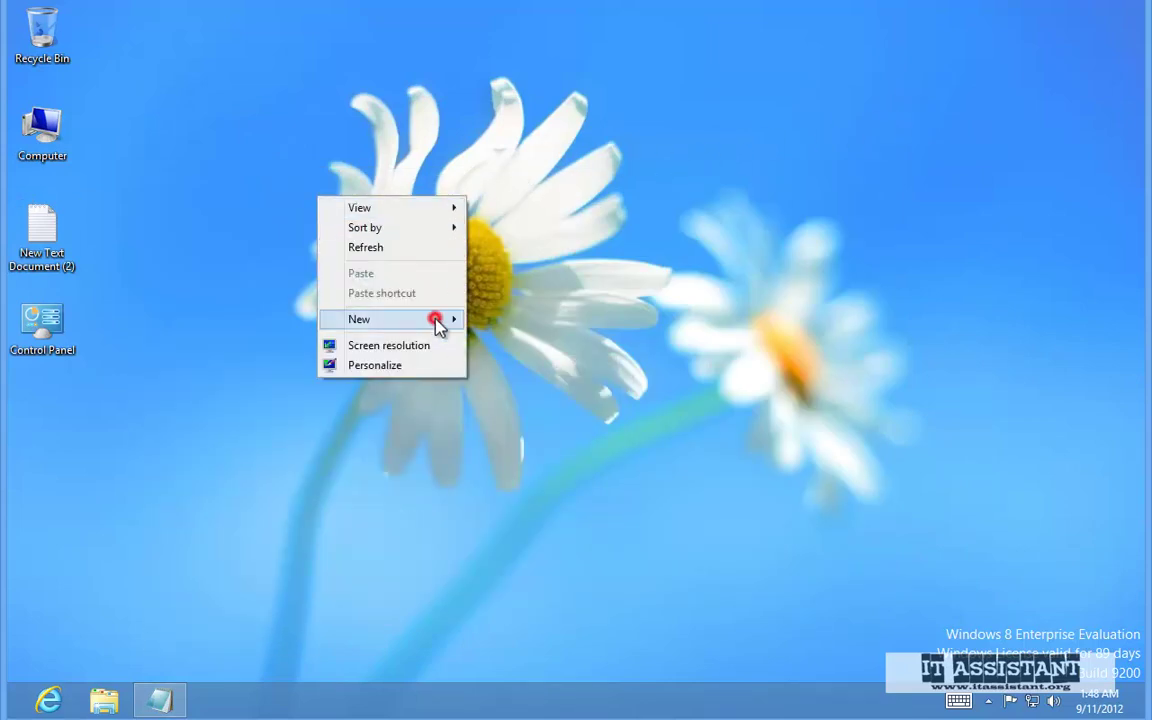
pyautogui.click(205, 342)
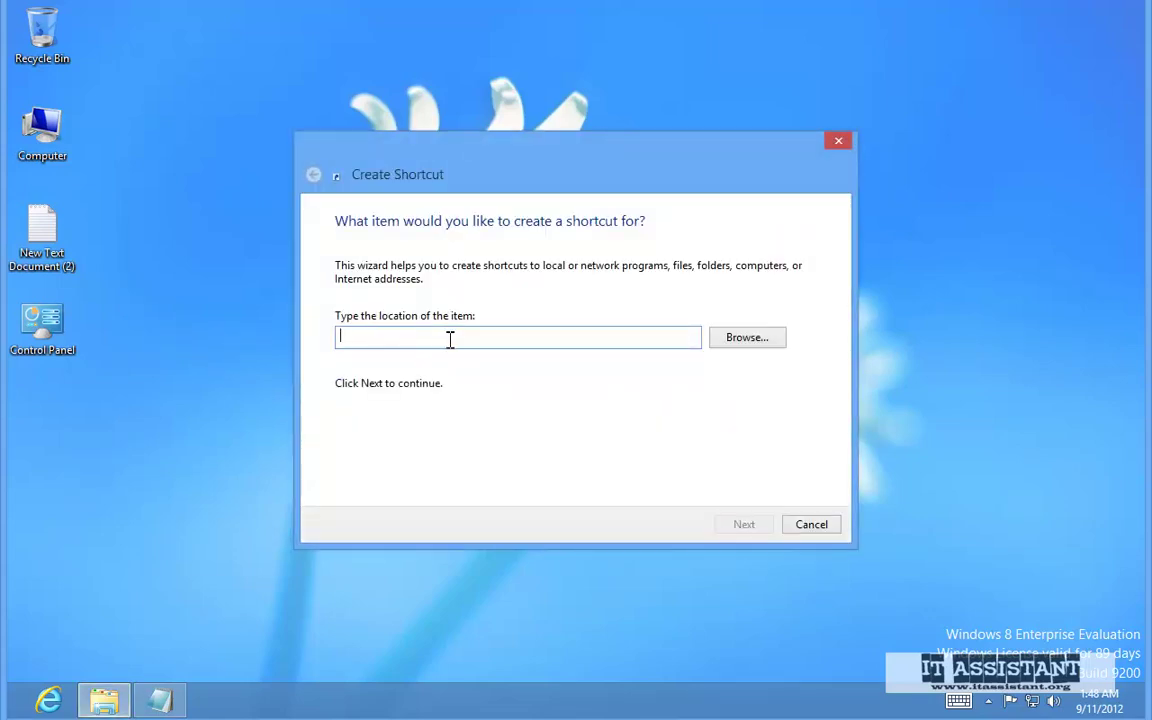
pyautogui.click(450, 338)
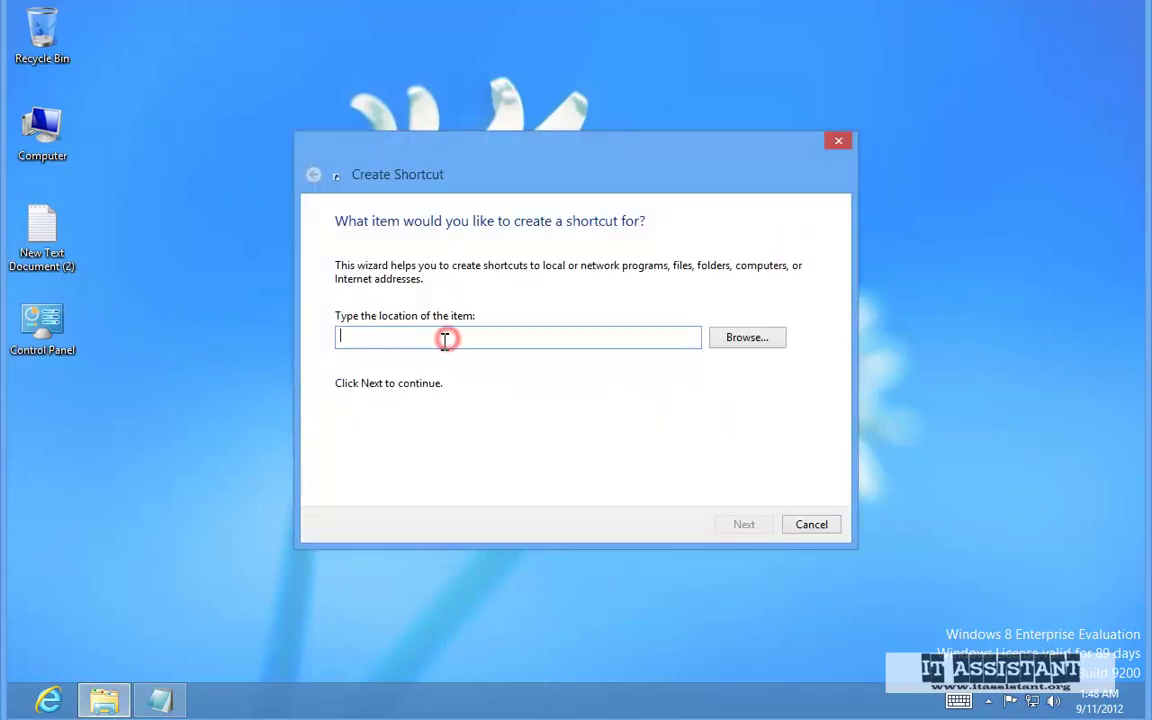
# Copy the line %windir%\explorer.exe shell:::{26EE0668-A00A-44D7-9371-BEB064C98683} from New Text Document (2).
pyautogui.click(160, 699)
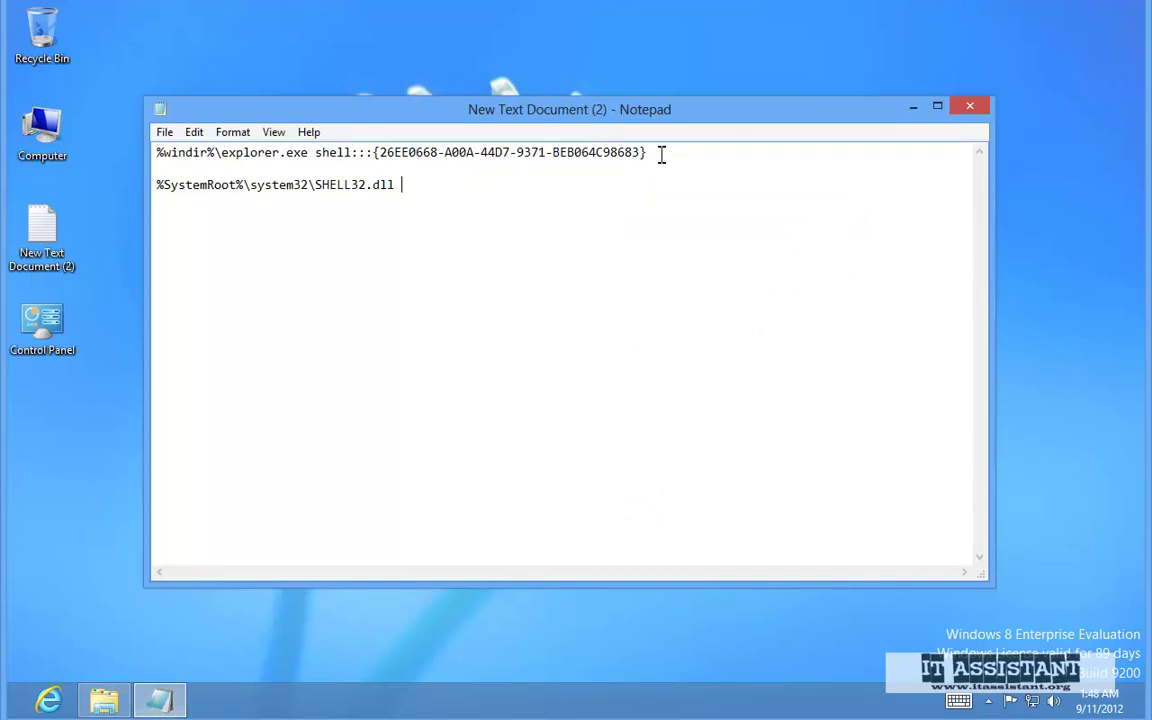
pyautogui.moveTo(633, 158); pyautogui.dragTo(140, 152)
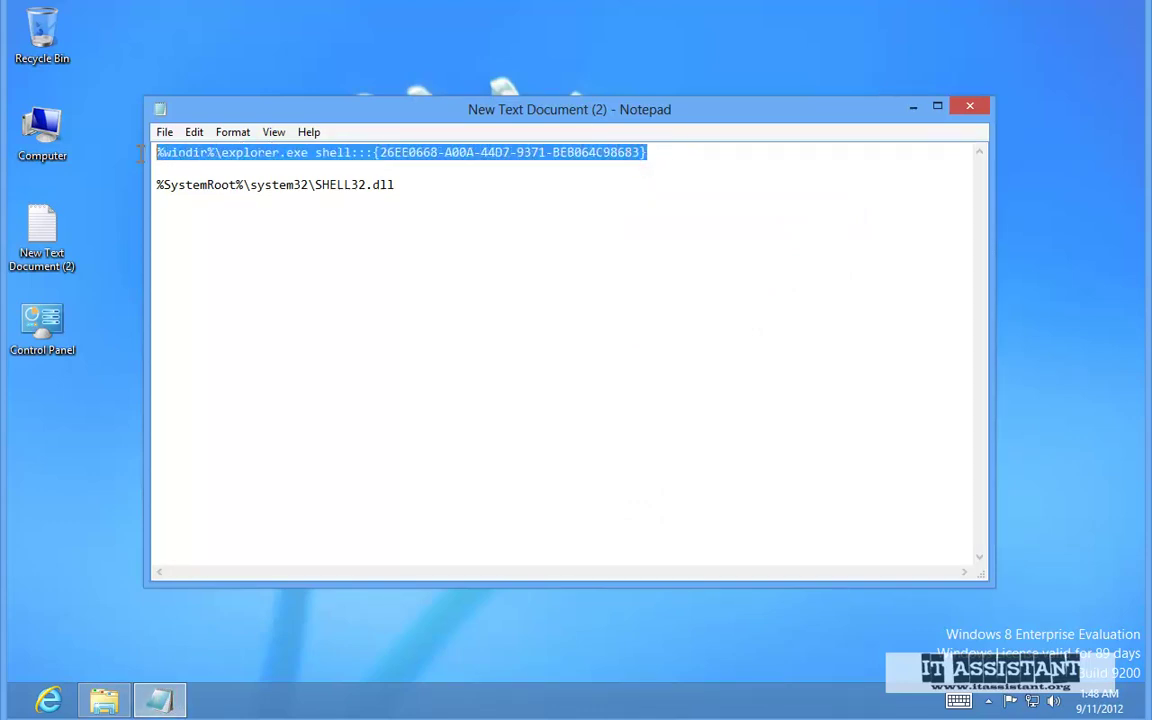
pyautogui.rightClick(184, 152)
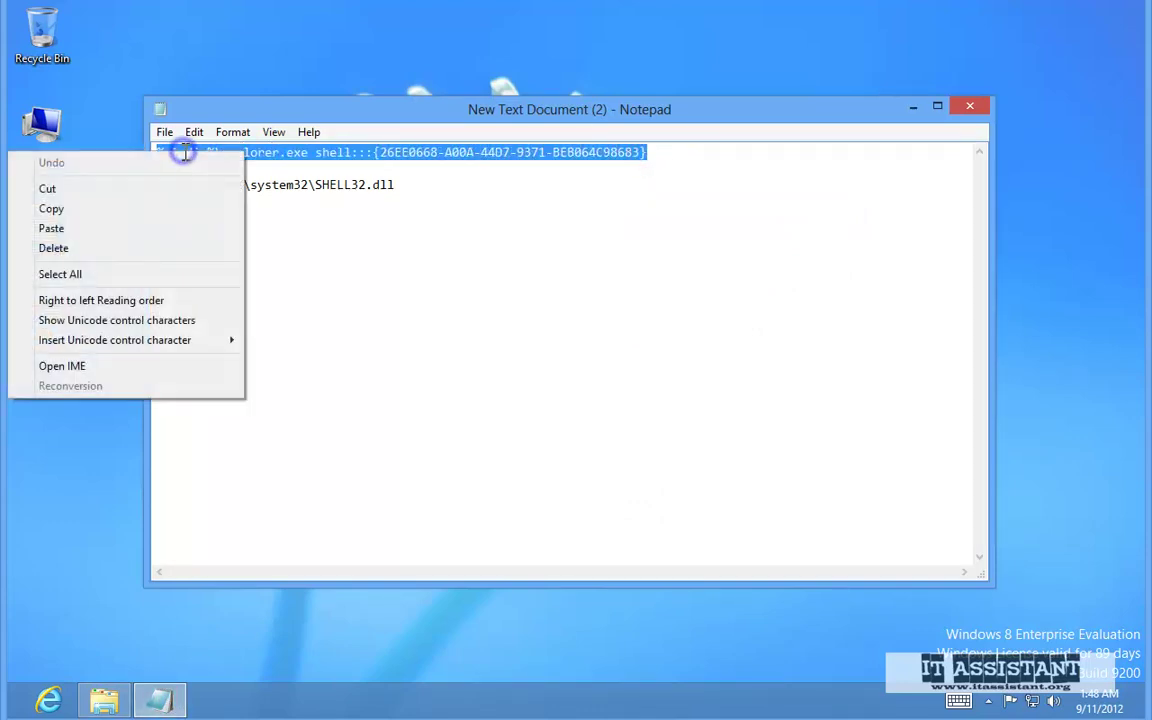
pyautogui.click(161, 210)
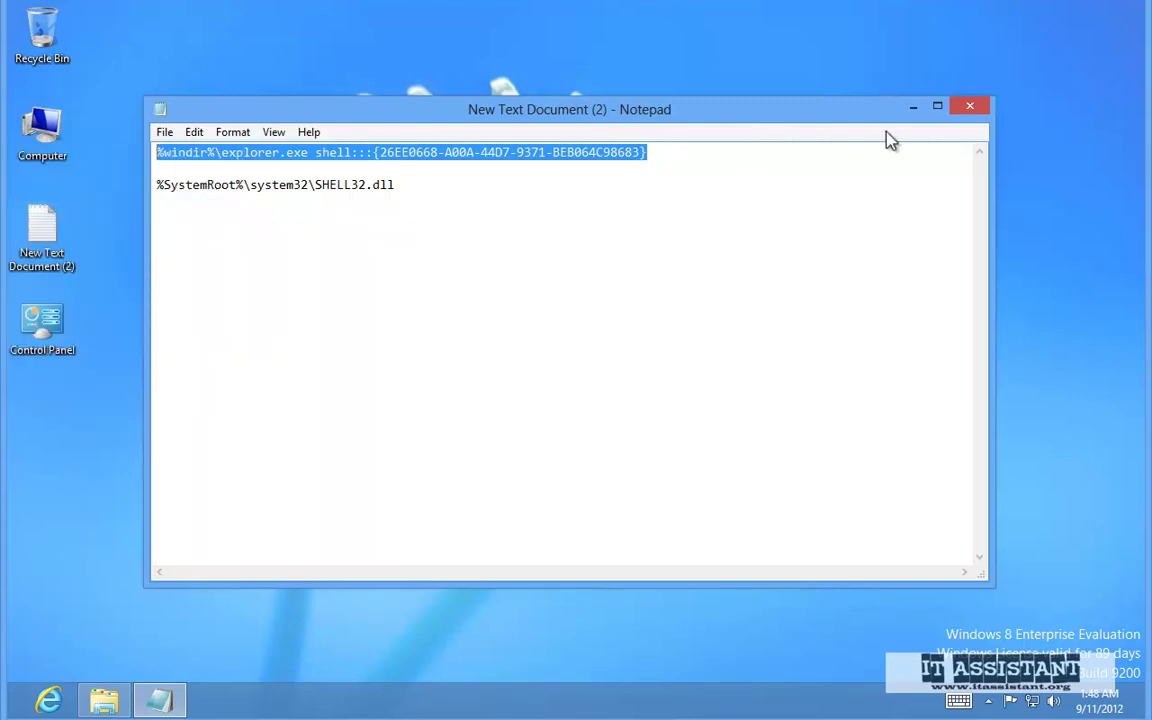
# Paste the copied explorer.exe shell line as the location of the new shortcut's item and proceed to naming it.
pyautogui.click(913, 106)
pyautogui.rightClick(562, 333)
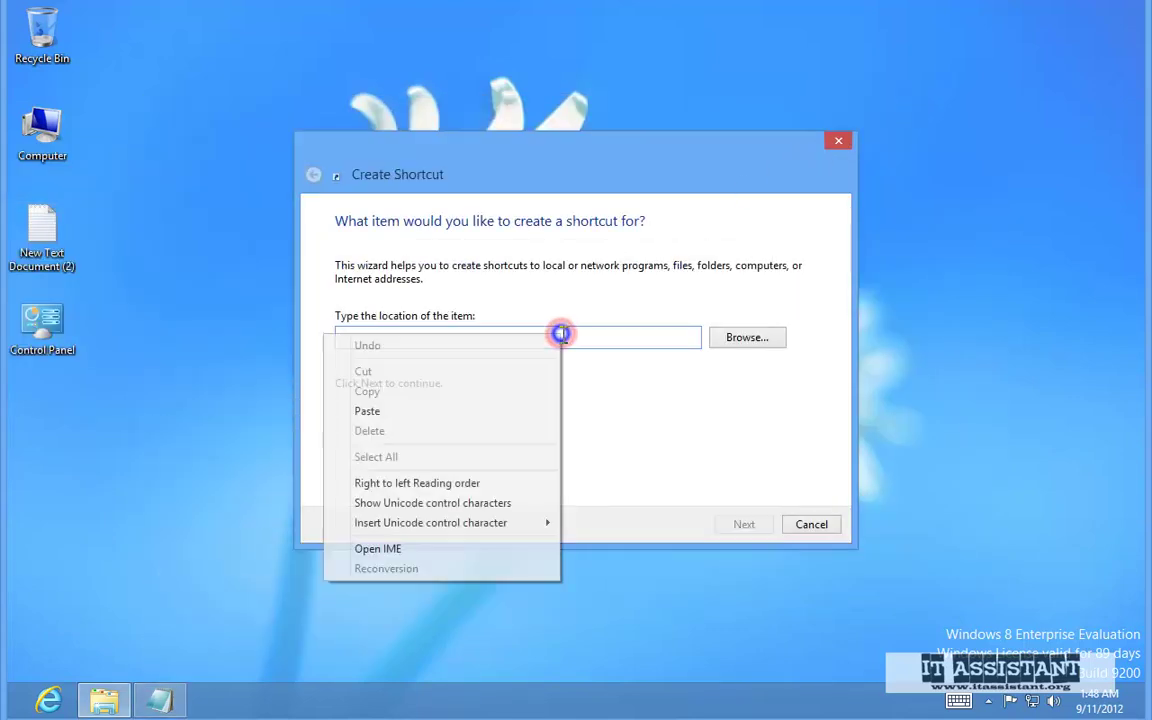
pyautogui.click(523, 413)
pyautogui.click(745, 524)
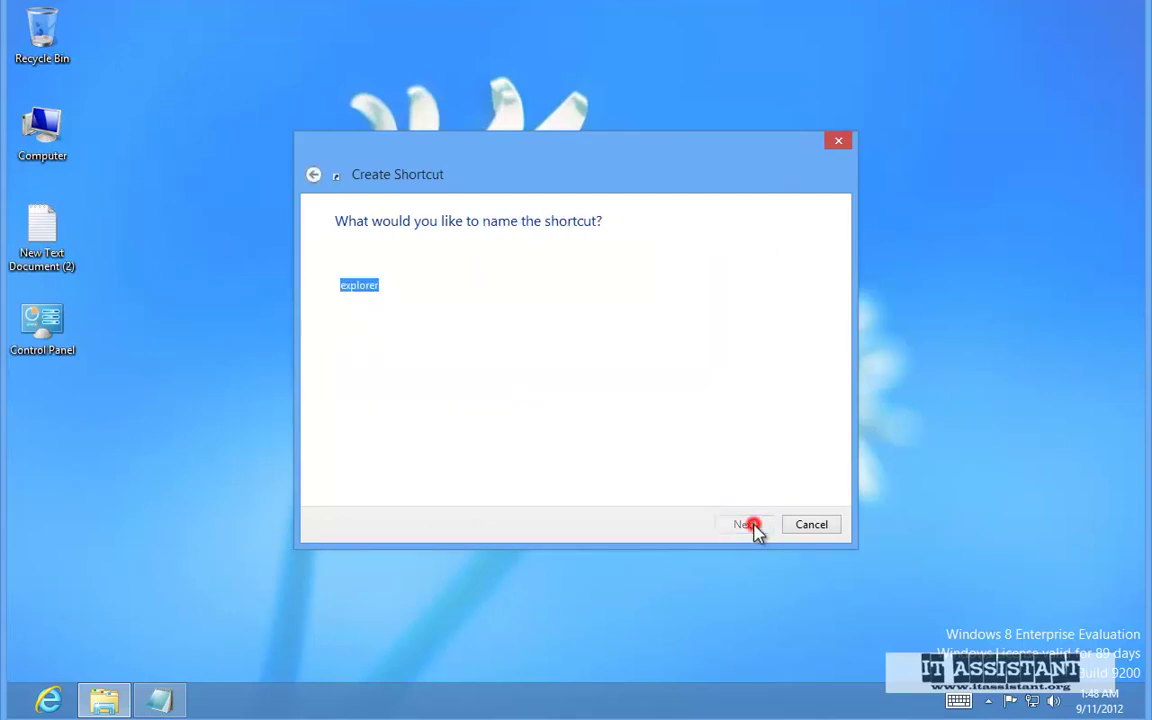
# Name the new shortcut Control Panel and finish creating it.
pyautogui.moveTo(597, 162); pyautogui.dragTo(843, 77)
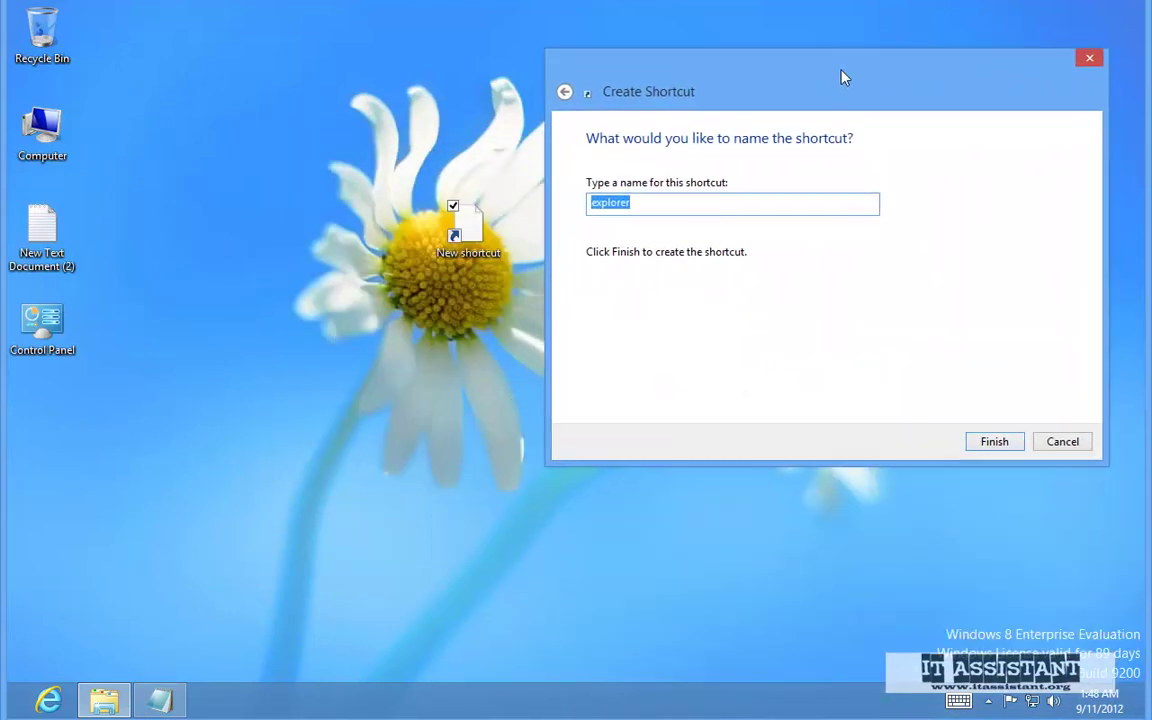
pyautogui.doubleClick(667, 203)
pyautogui.write('Control Panel')
pyautogui.click(994, 442)
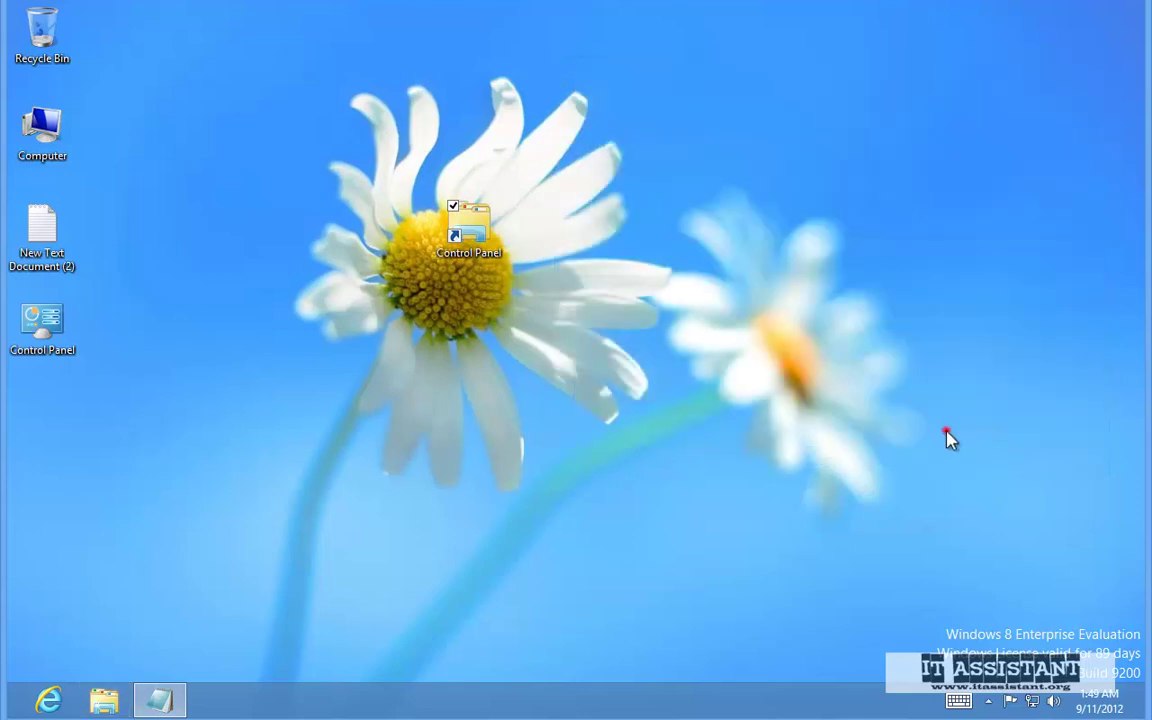
# Move the original Control Panel desktop icon next to the new Control Panel shortcut.
pyautogui.click(948, 434)
pyautogui.moveTo(571, 141); pyautogui.dragTo(380, 303)
pyautogui.click(380, 300)
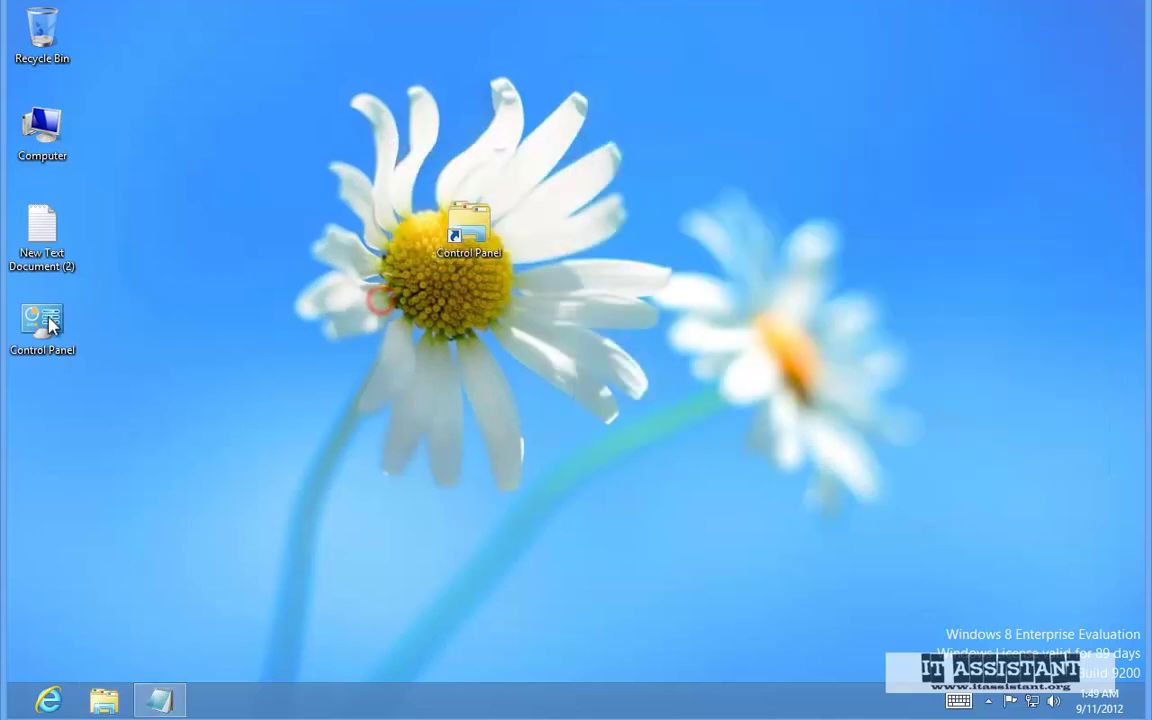
pyautogui.moveTo(50, 325); pyautogui.dragTo(405, 228)
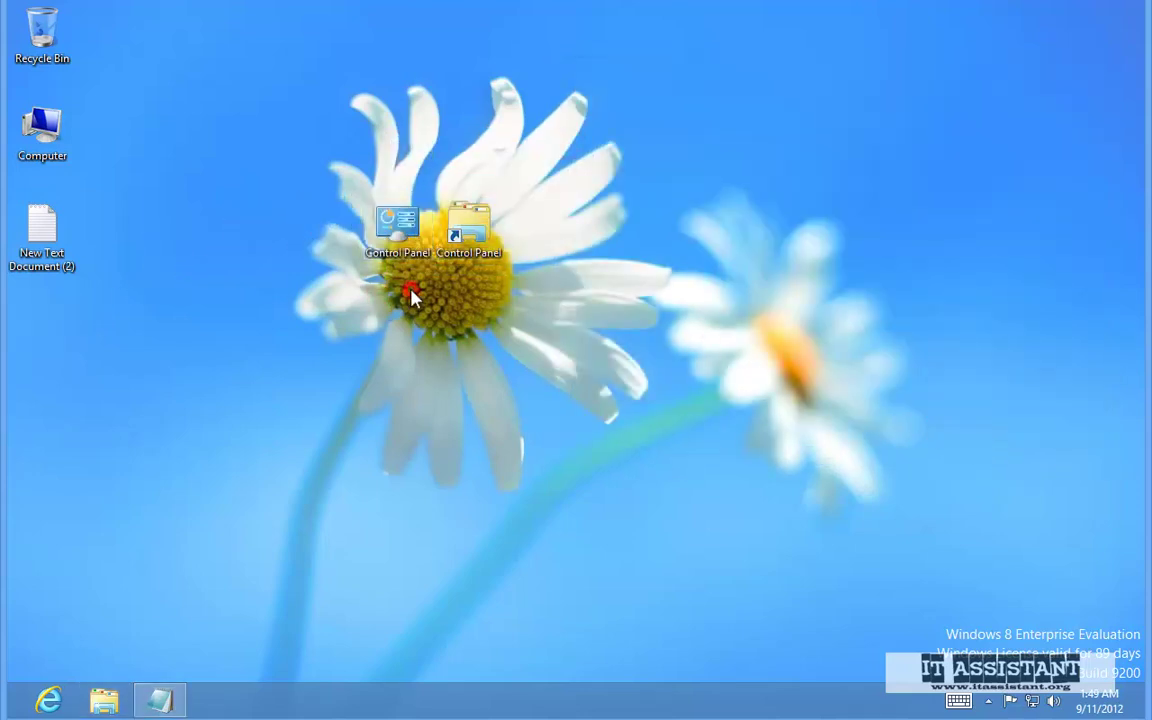
# Open Control Panel from the new shortcut and from the original icon, placing the two windows apart for comparison.
pyautogui.doubleClick(490, 238)
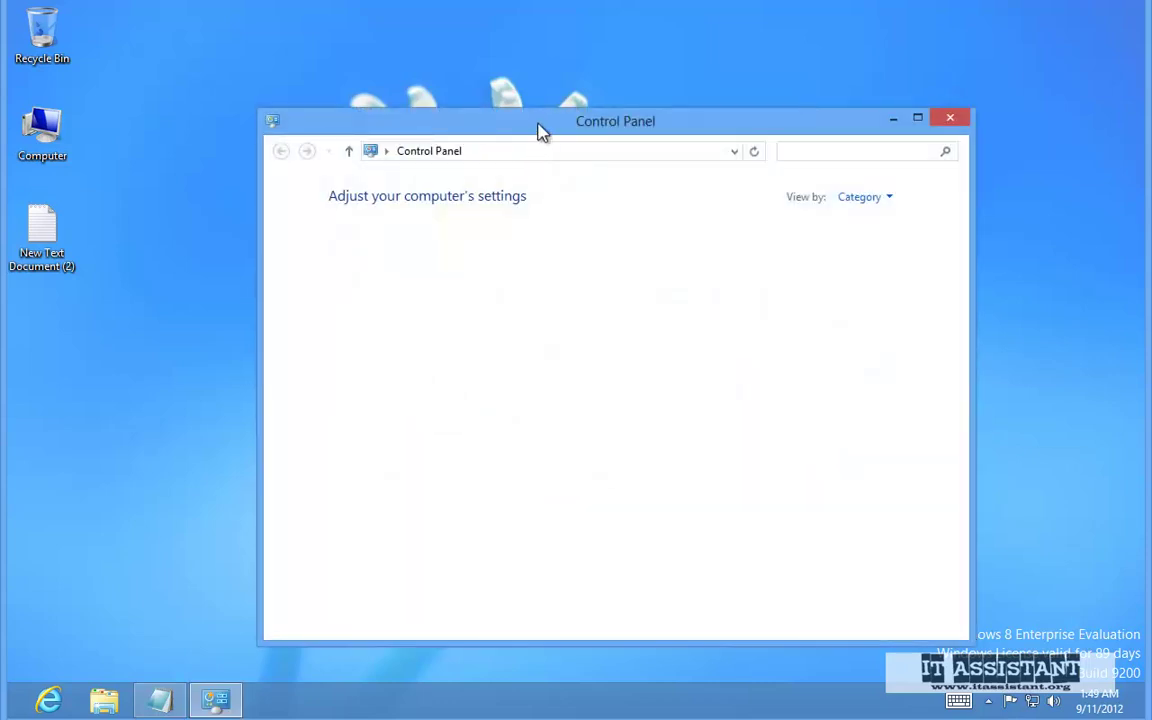
pyautogui.moveTo(540, 129); pyautogui.dragTo(748, 84)
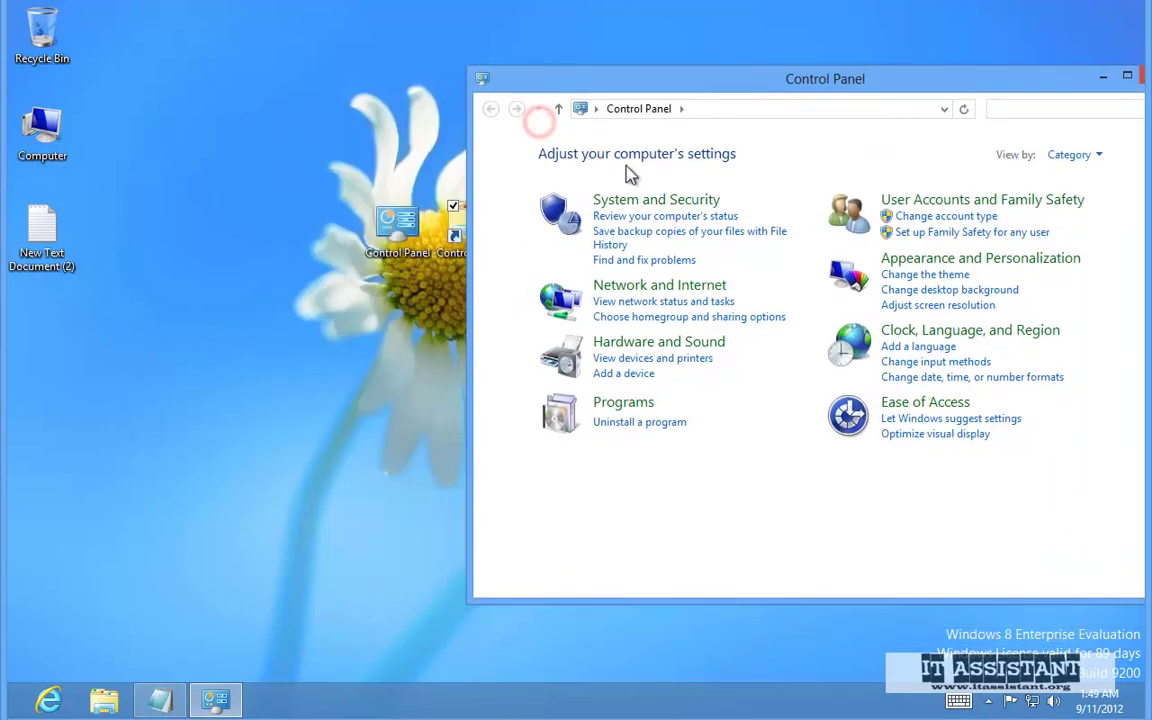
pyautogui.doubleClick(397, 240)
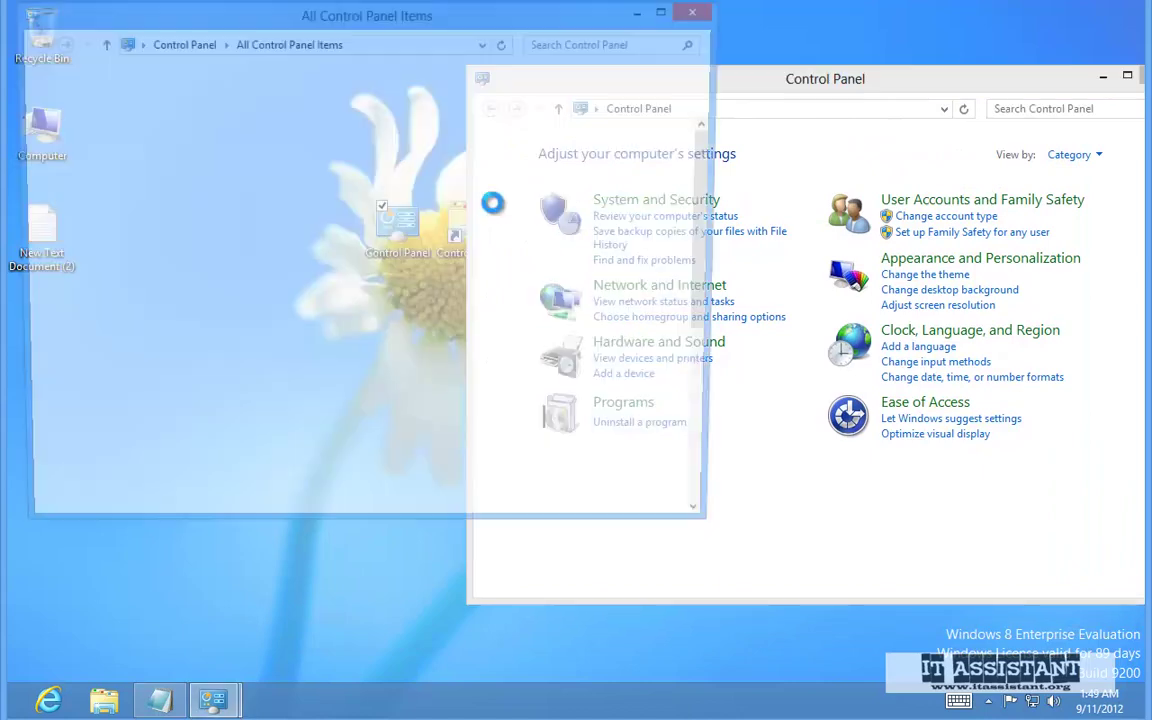
pyautogui.click(915, 82)
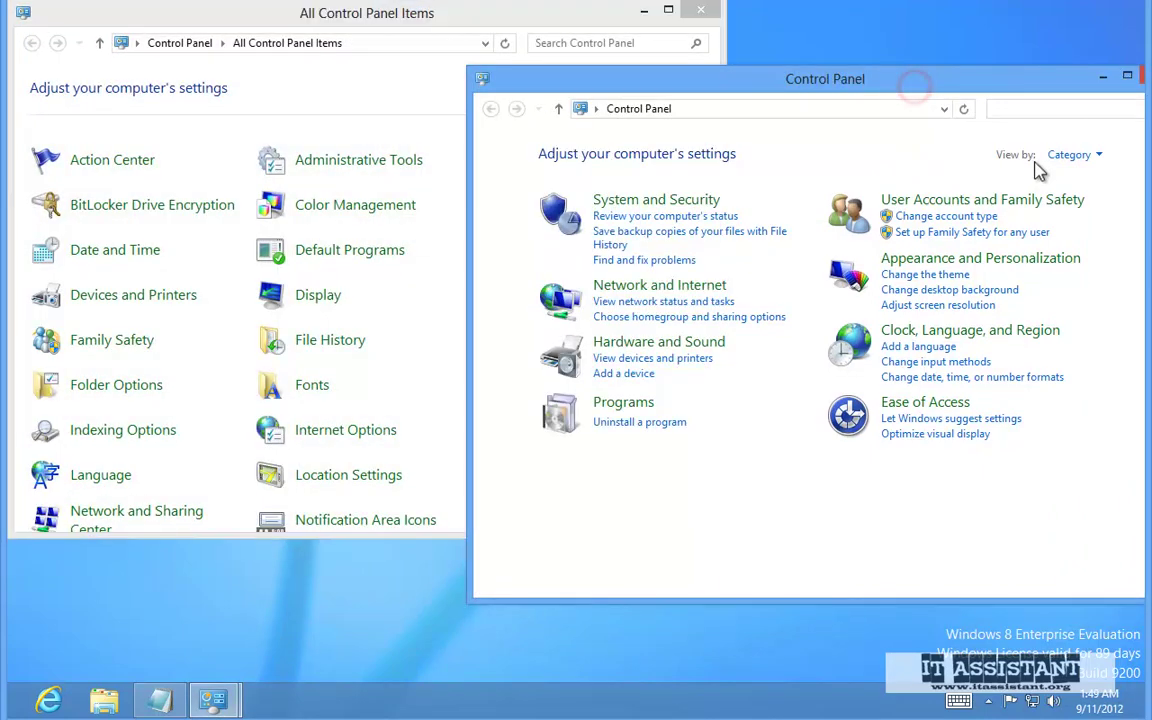
# Switch the Control Panel window opened from the shortcut to Large icons, compare it with the other window and close both.
pyautogui.click(1072, 155)
pyautogui.click(1068, 205)
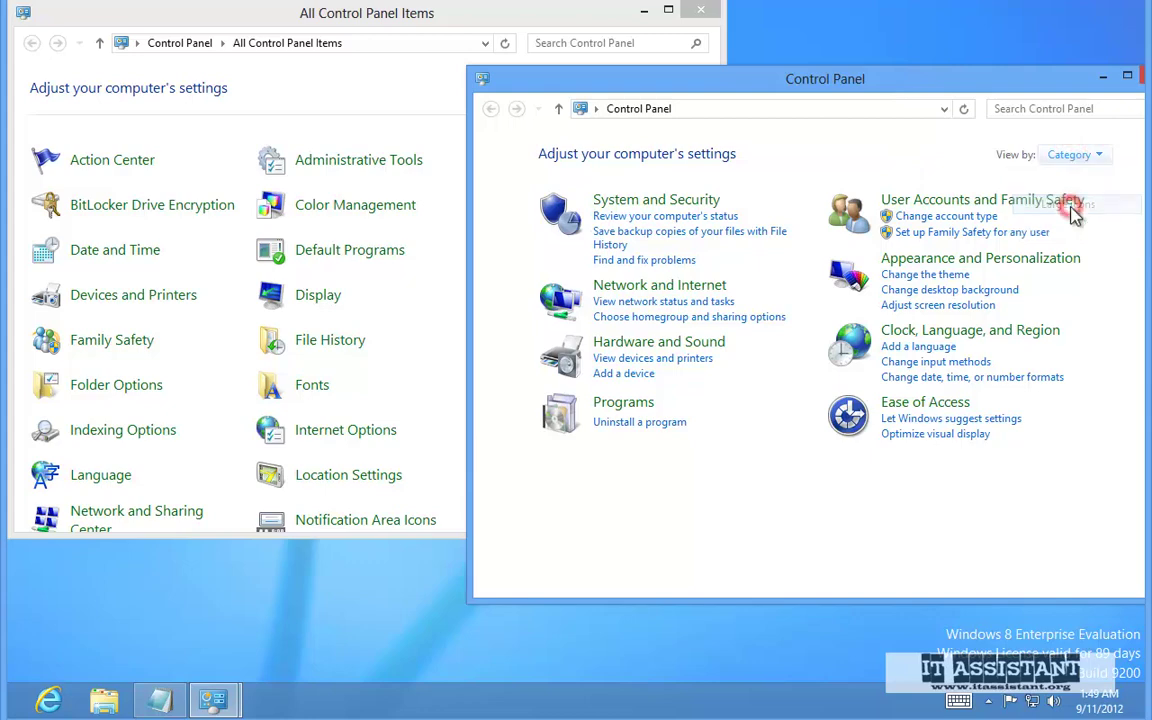
pyautogui.click(543, 12)
pyautogui.click(700, 10)
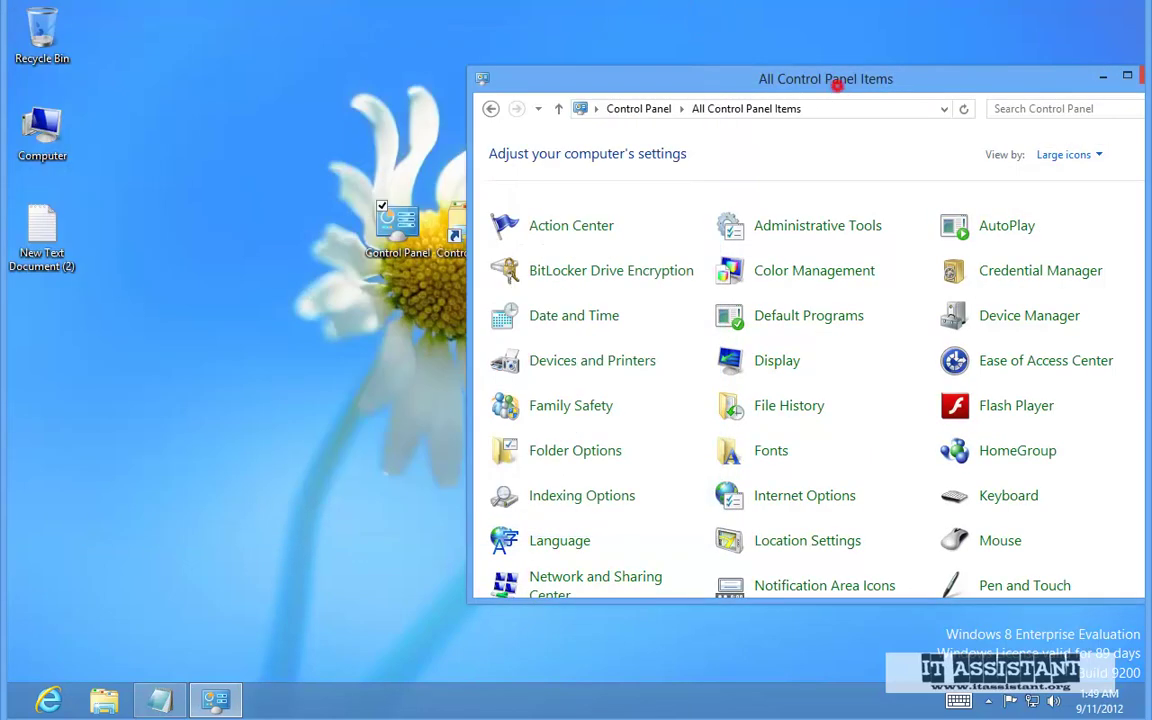
pyautogui.moveTo(836, 86); pyautogui.dragTo(497, 87)
pyautogui.click(820, 70)
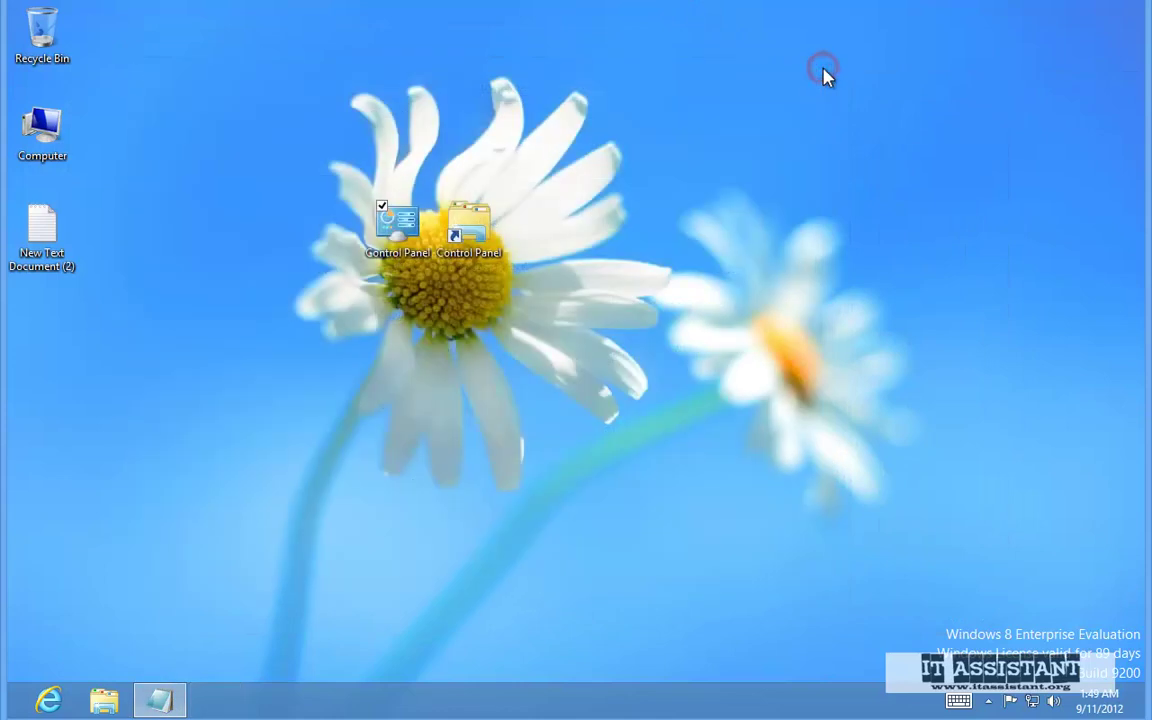
# Open the Change Icon dialog from the properties of the new Control Panel shortcut.
pyautogui.rightClick(476, 228)
pyautogui.click(412, 483)
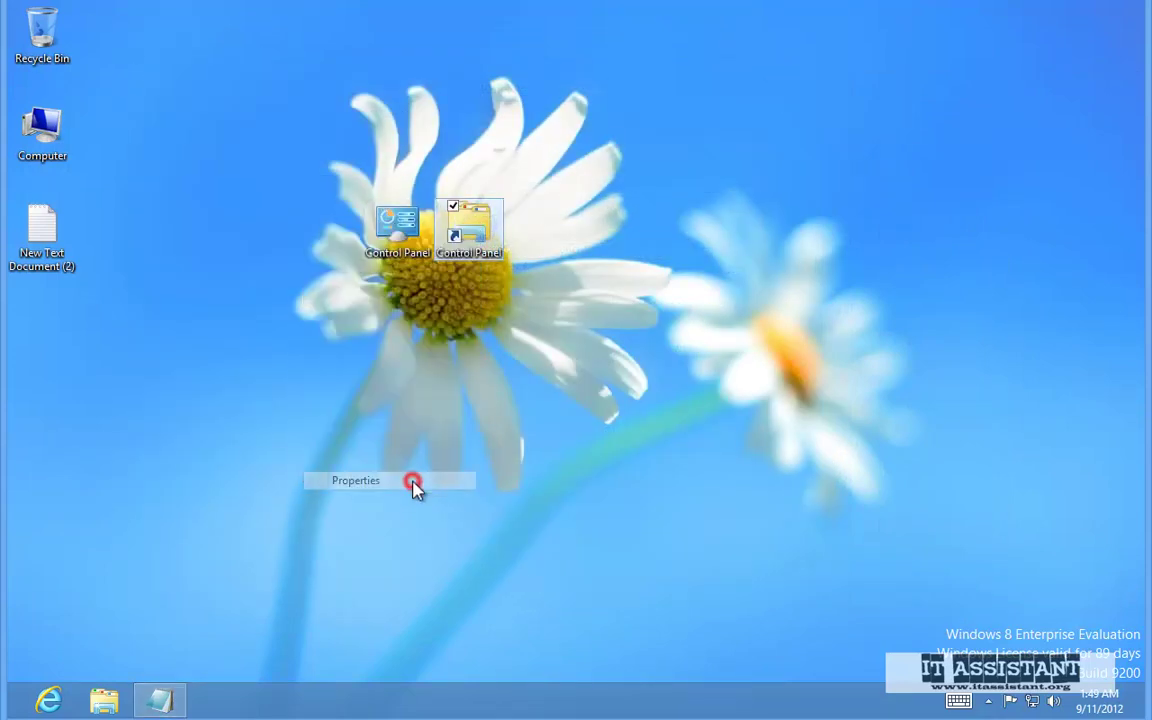
pyautogui.click(664, 530)
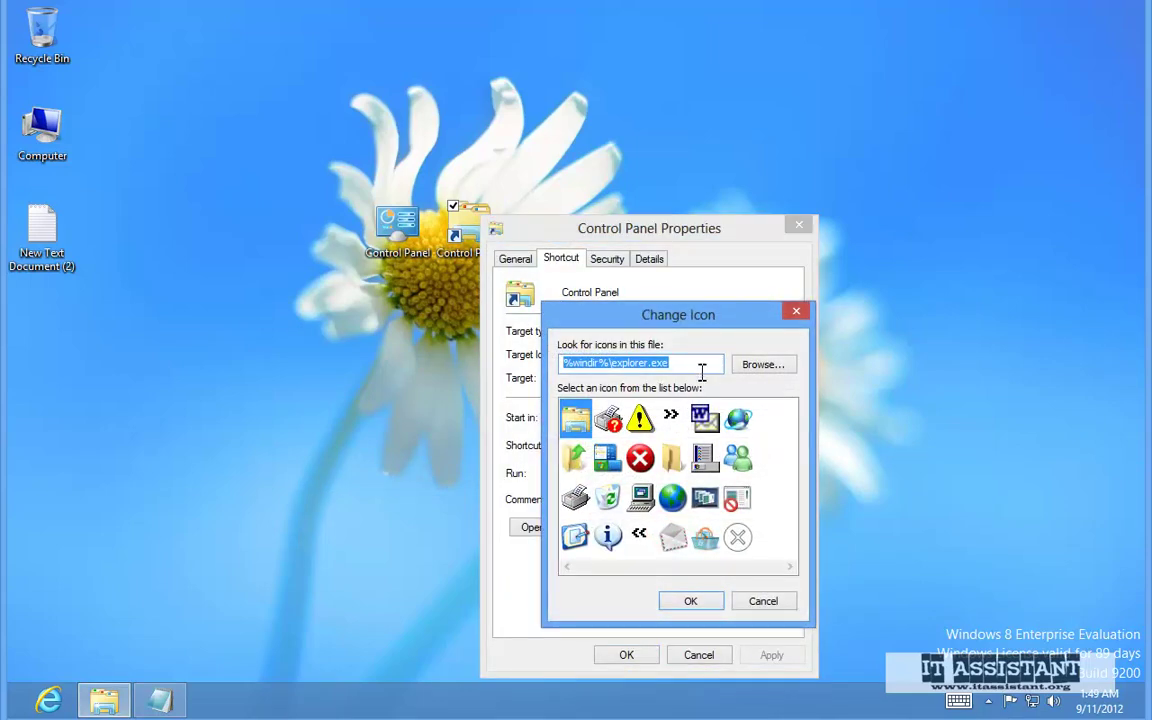
# Copy the path %SystemRoot%\system32\SHELL32.dll from New Text Document (2) and minimize the document.
pyautogui.click(161, 701)
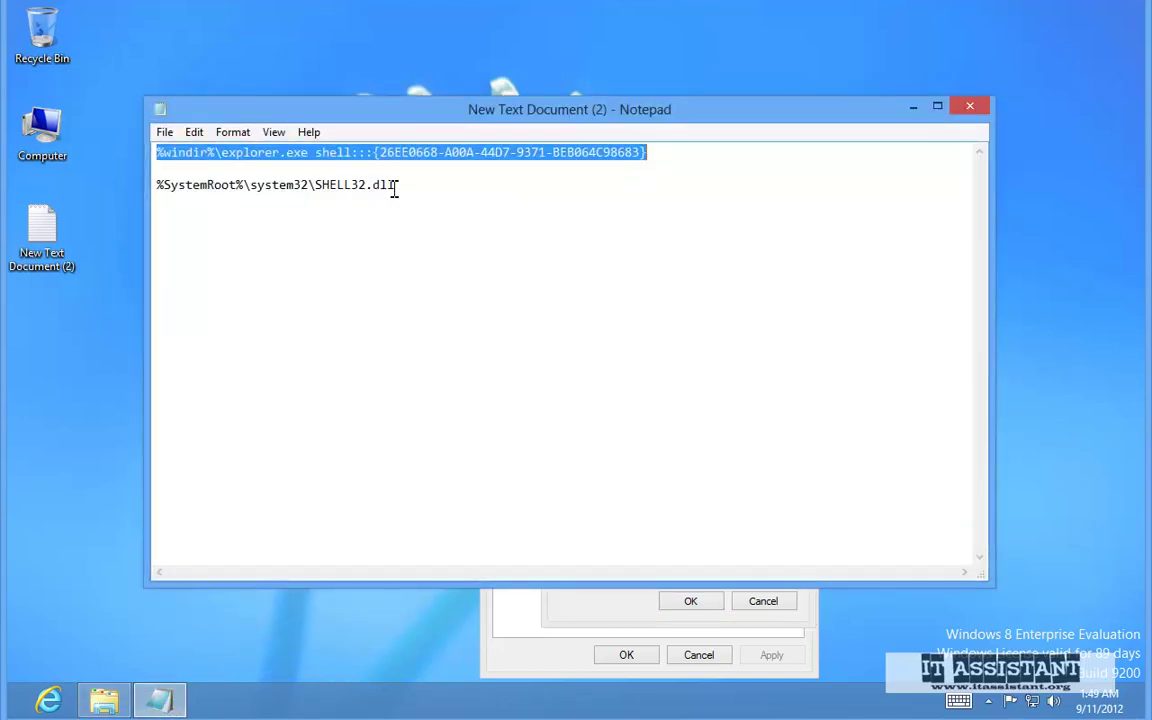
pyautogui.moveTo(395, 186); pyautogui.dragTo(124, 188)
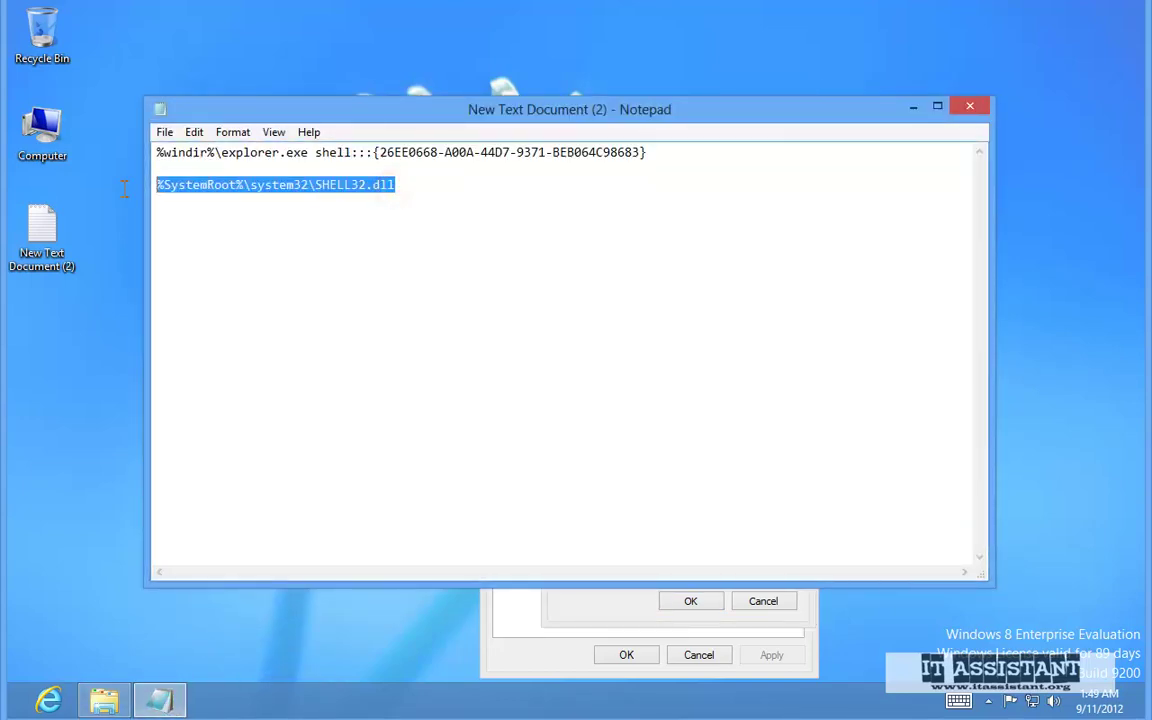
pyautogui.rightClick(175, 190)
pyautogui.click(154, 242)
pyautogui.click(912, 108)
# Replace the icon file path with %SystemRoot%\system32\SHELL32.dll and load its icons.
pyautogui.moveTo(640, 272); pyautogui.dragTo(624, 212)
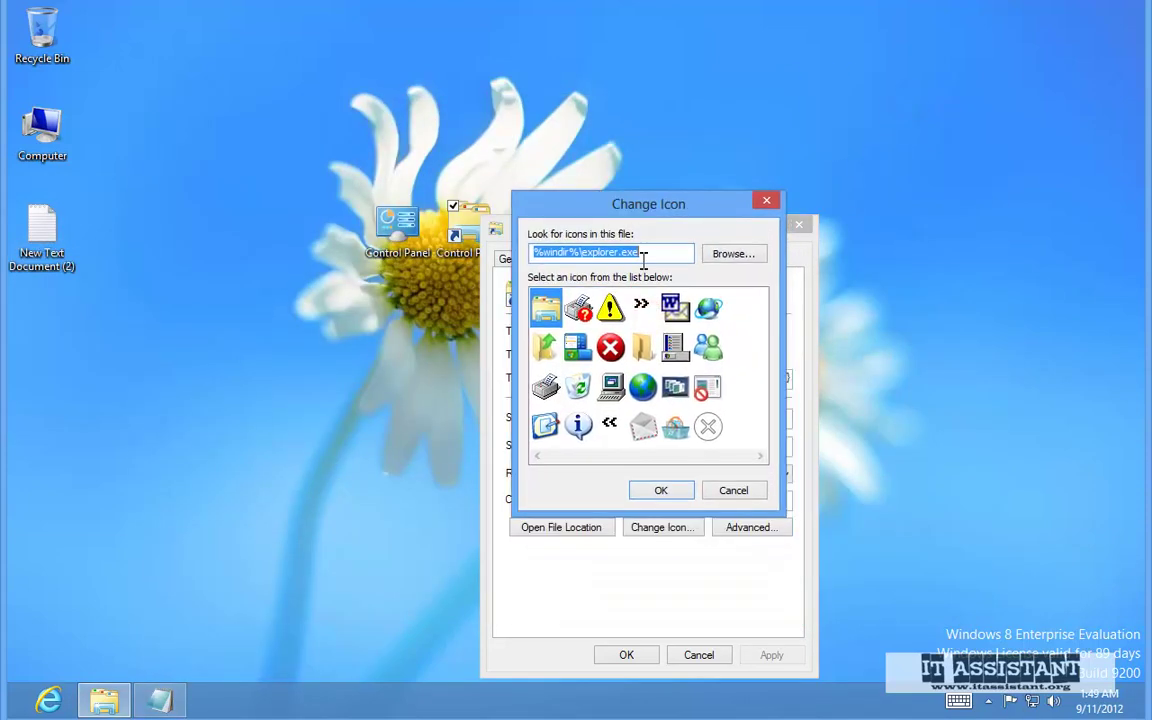
pyautogui.rightClick(645, 256)
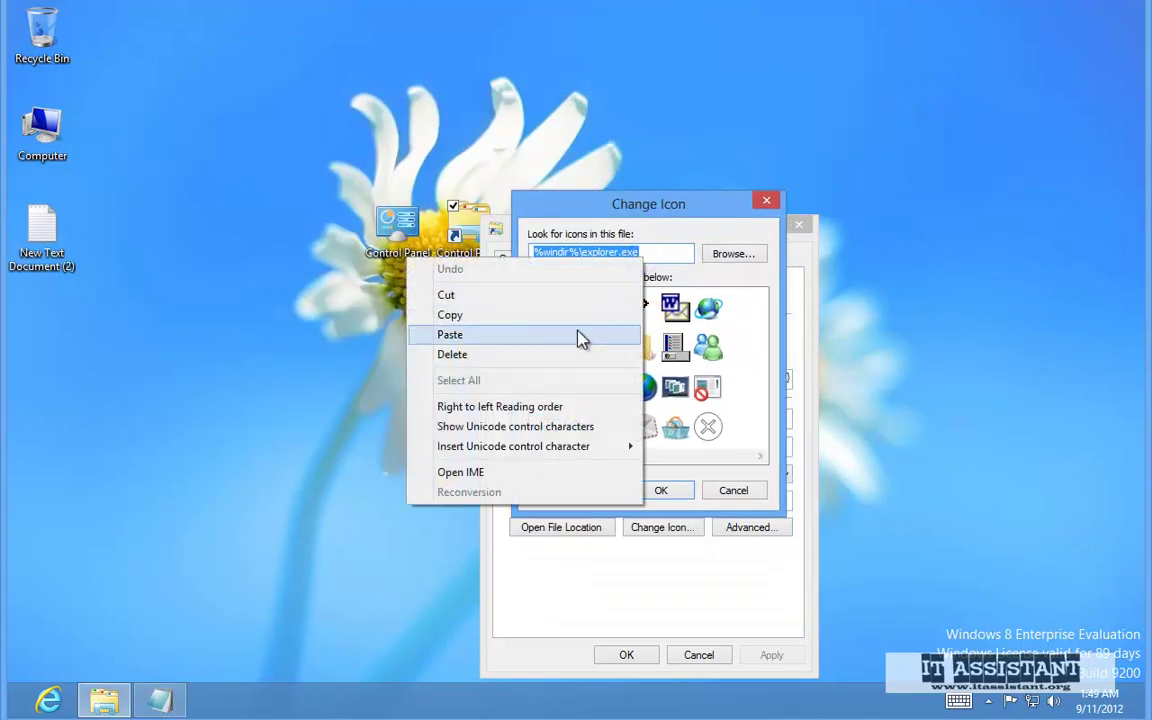
pyautogui.click(581, 330)
pyautogui.press('Return')
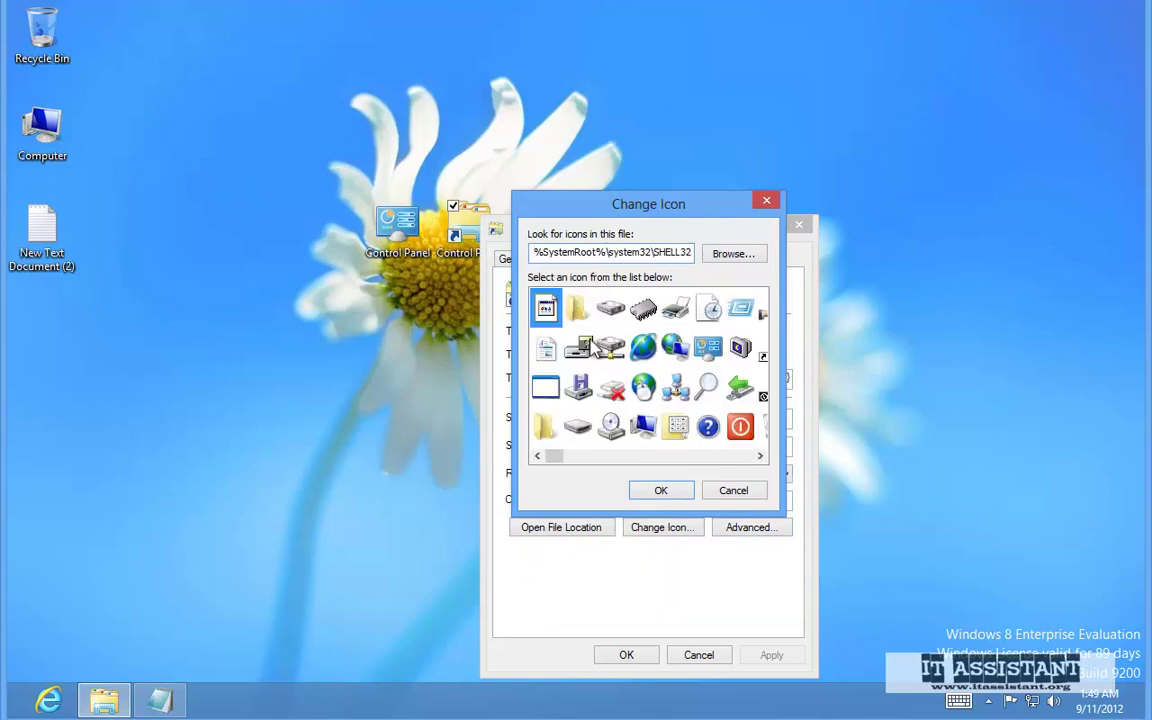
# Choose the blue Control Panel icon for the shortcut, apply it and close the properties.
pyautogui.moveTo(558, 459); pyautogui.dragTo(566, 458)
pyautogui.click(576, 348)
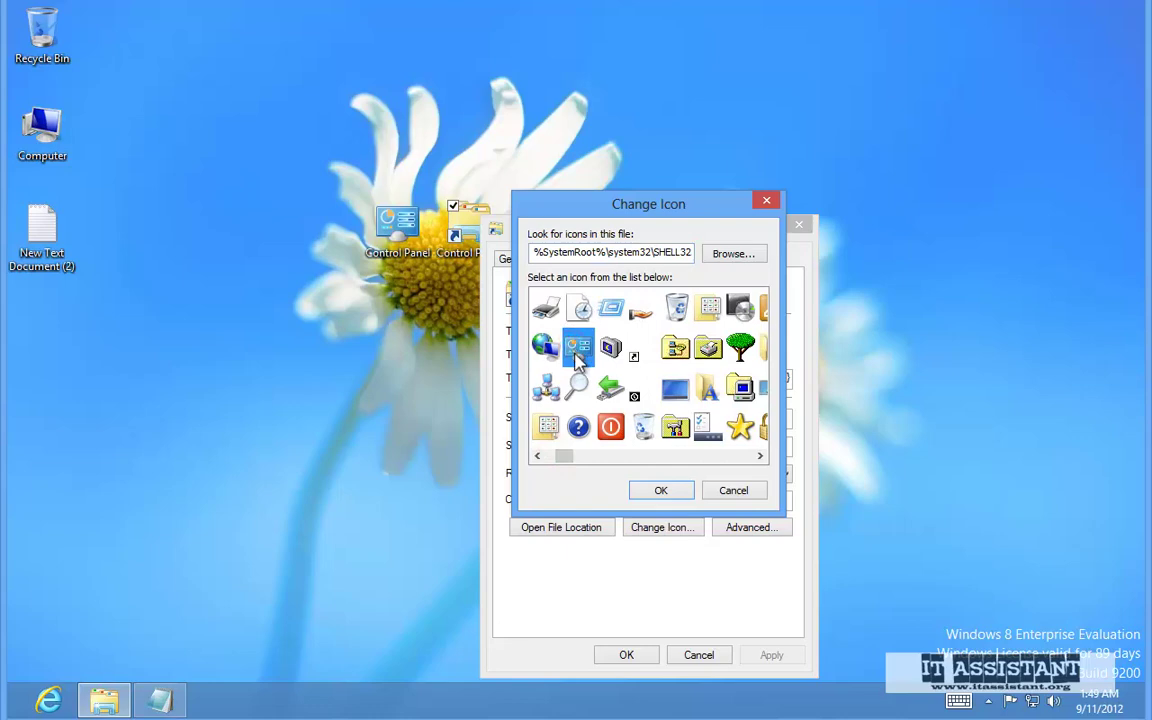
pyautogui.click(656, 489)
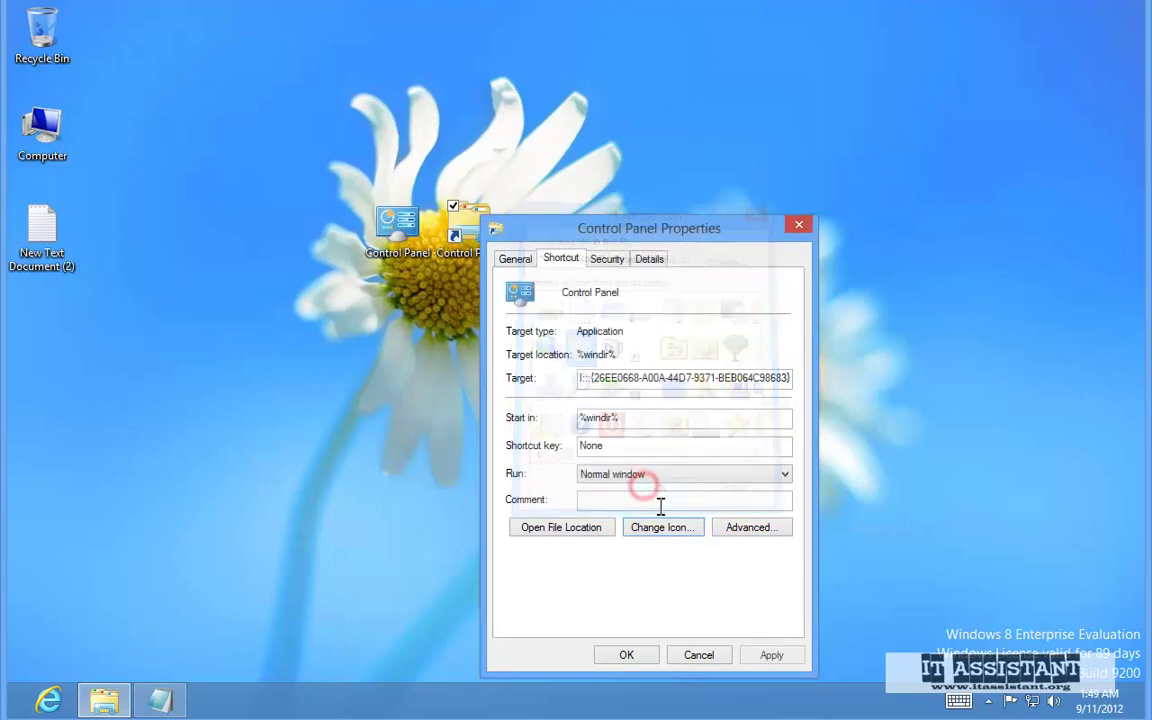
pyautogui.click(757, 660)
pyautogui.click(628, 655)
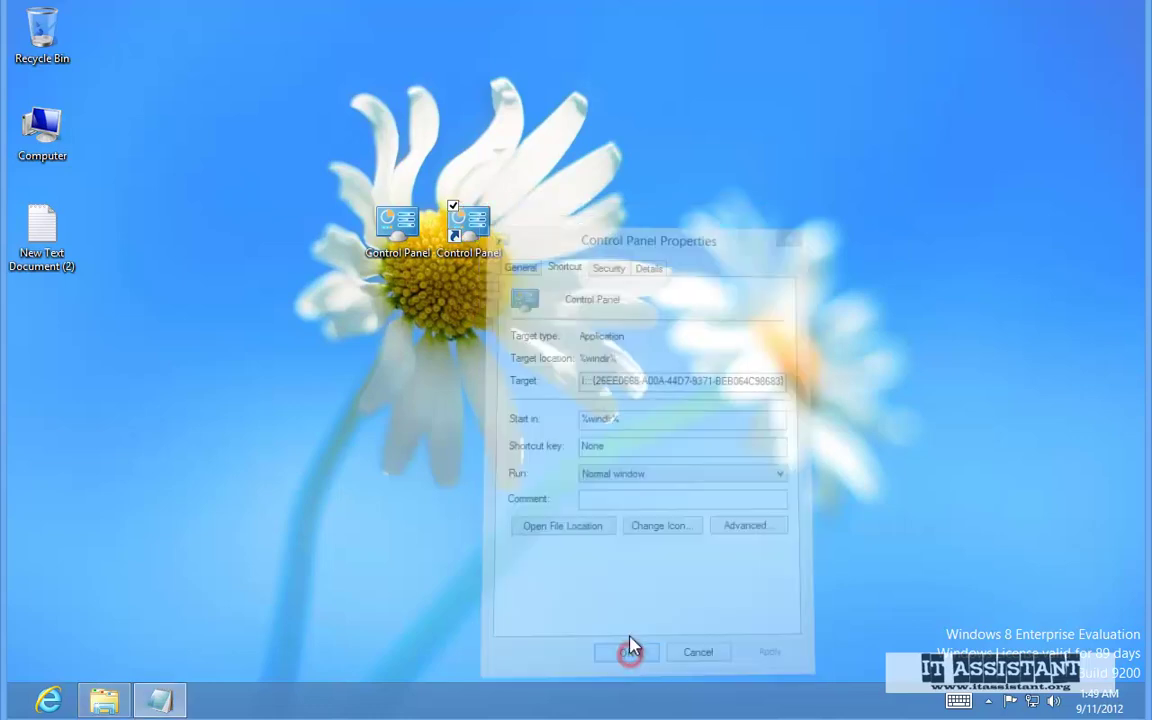
# Delete the original Control Panel icon from the desktop, keeping the custom shortcut.
pyautogui.click(466, 364)
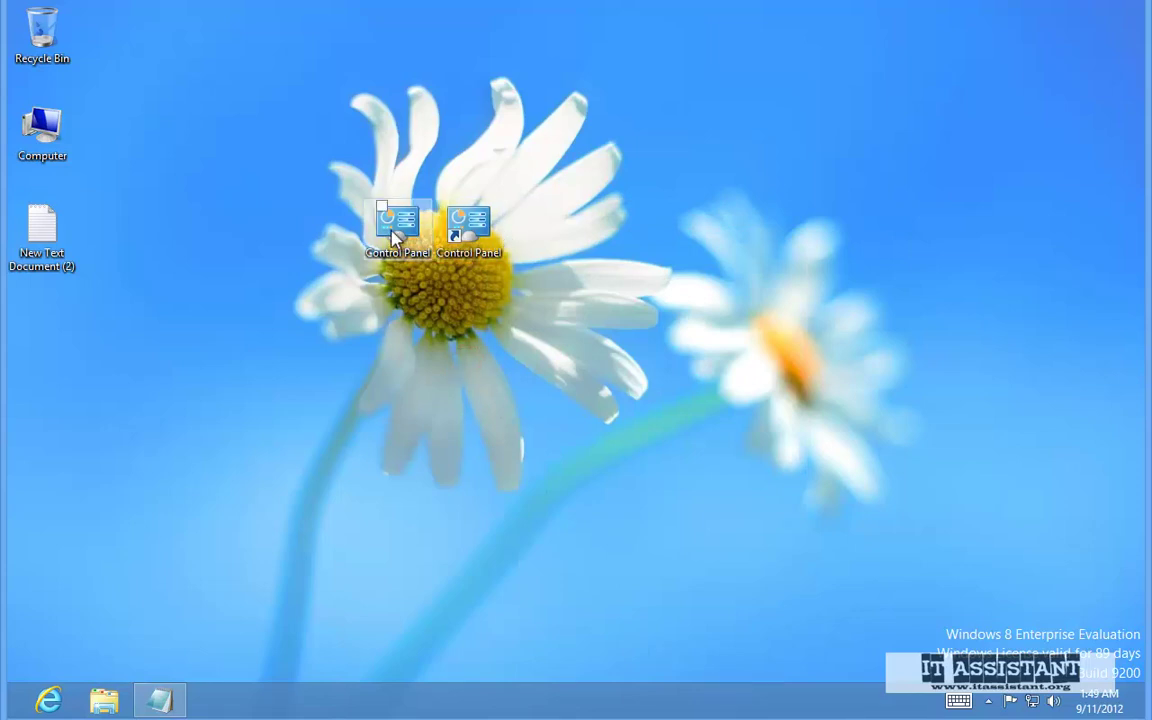
pyautogui.moveTo(342, 168); pyautogui.dragTo(416, 283)
pyautogui.press('Delete')
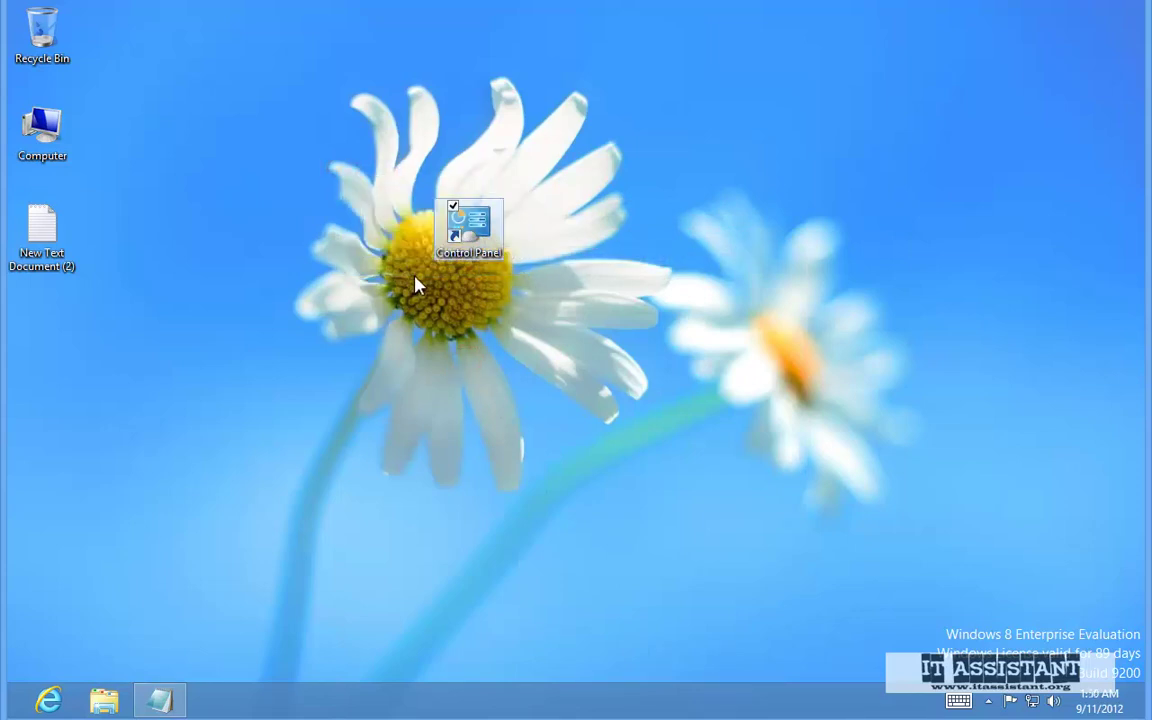
# Pin the Control Panel shortcut to both the Start screen and the taskbar.
pyautogui.rightClick(452, 223)
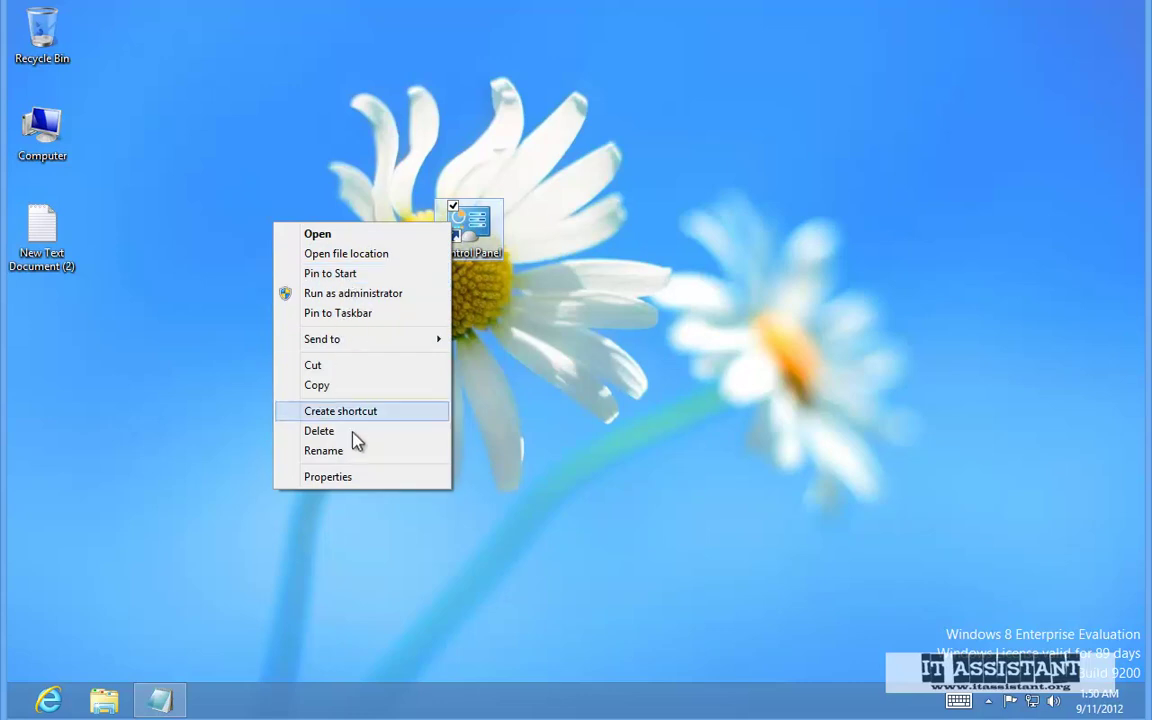
pyautogui.click(365, 274)
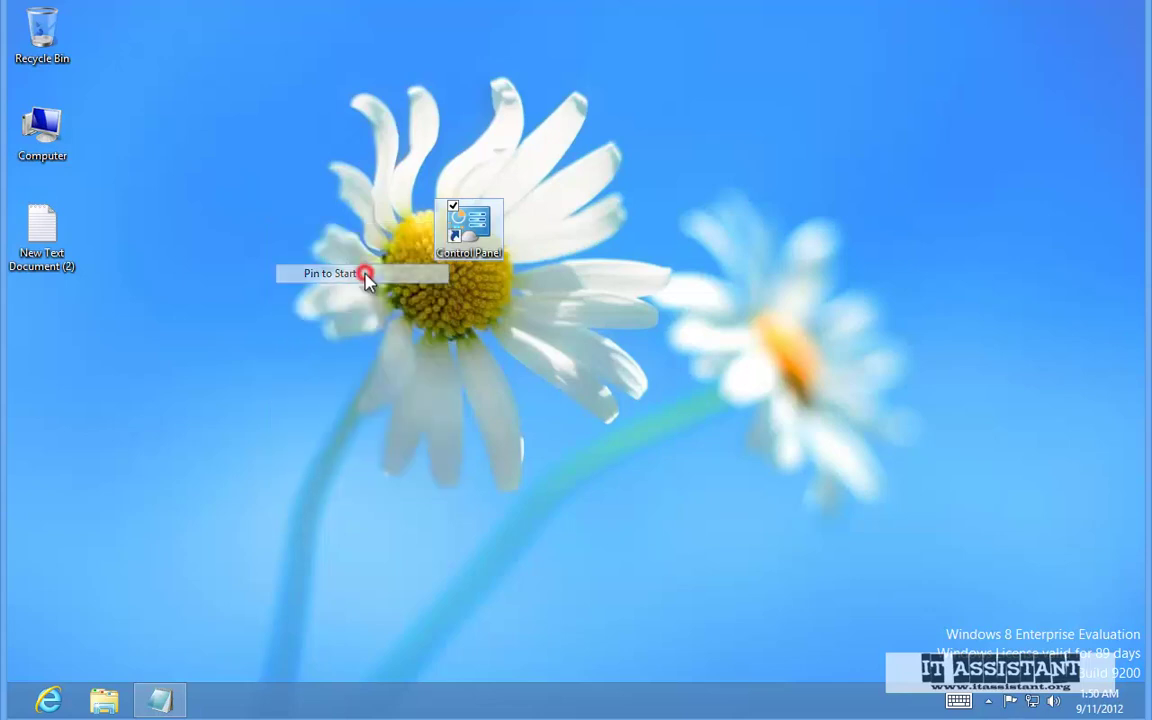
pyautogui.rightClick(442, 236)
pyautogui.click(375, 328)
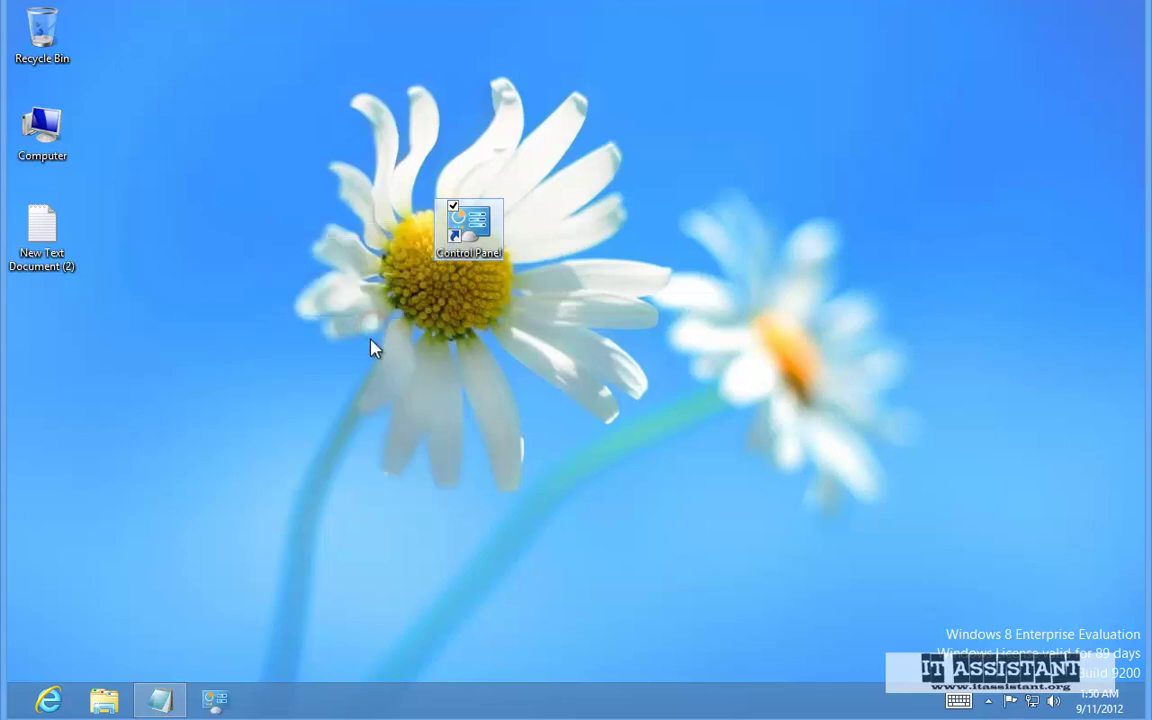
# Test opening and closing Control Panel from the taskbar, and look for its pinned tile on the Start screen.
pyautogui.click(225, 700)
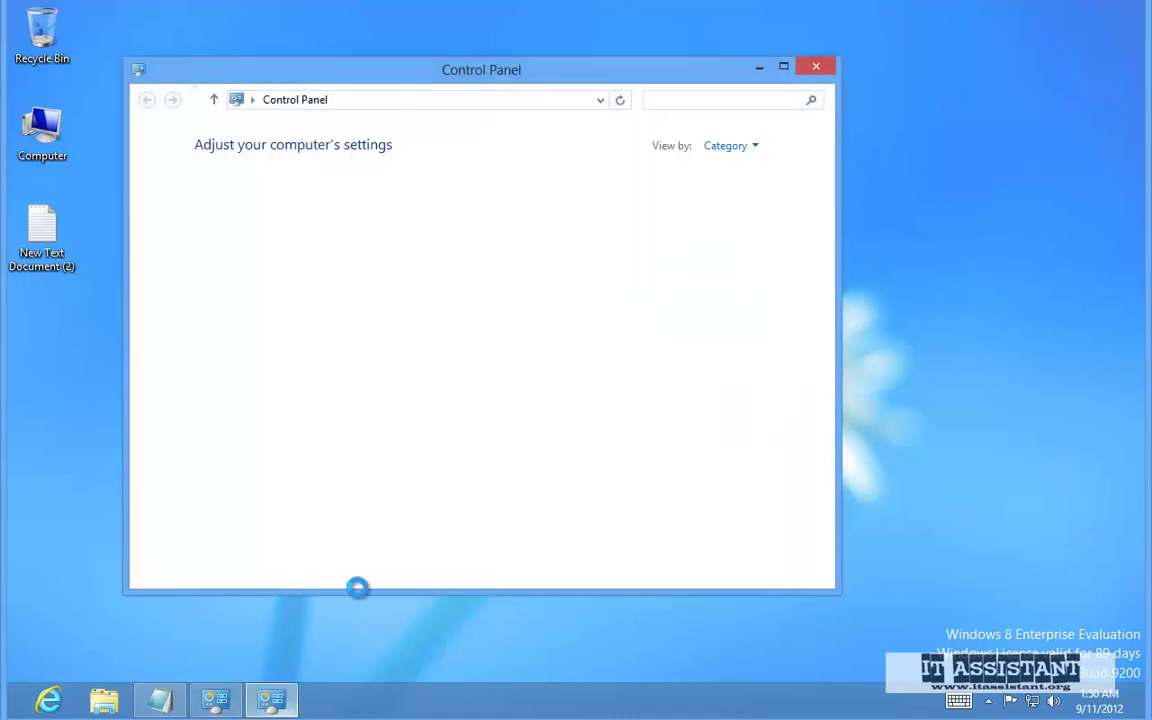
pyautogui.click(826, 70)
pyautogui.press('super')
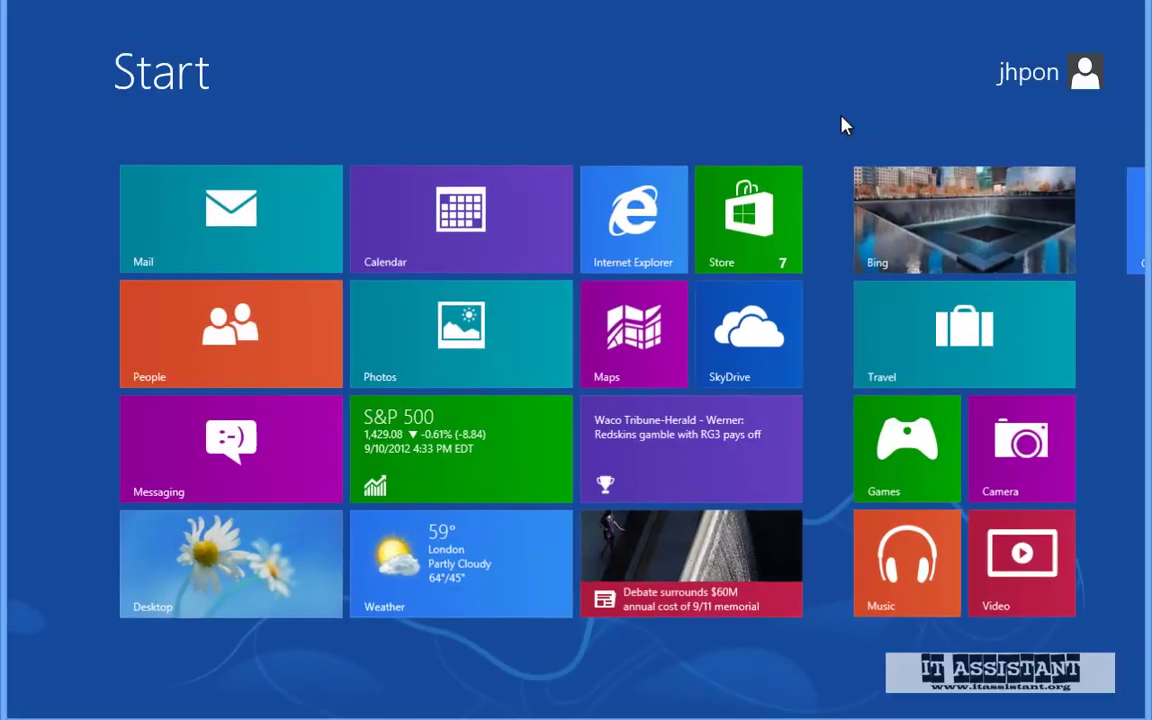
pyautogui.scroll(-3, 643, 710)
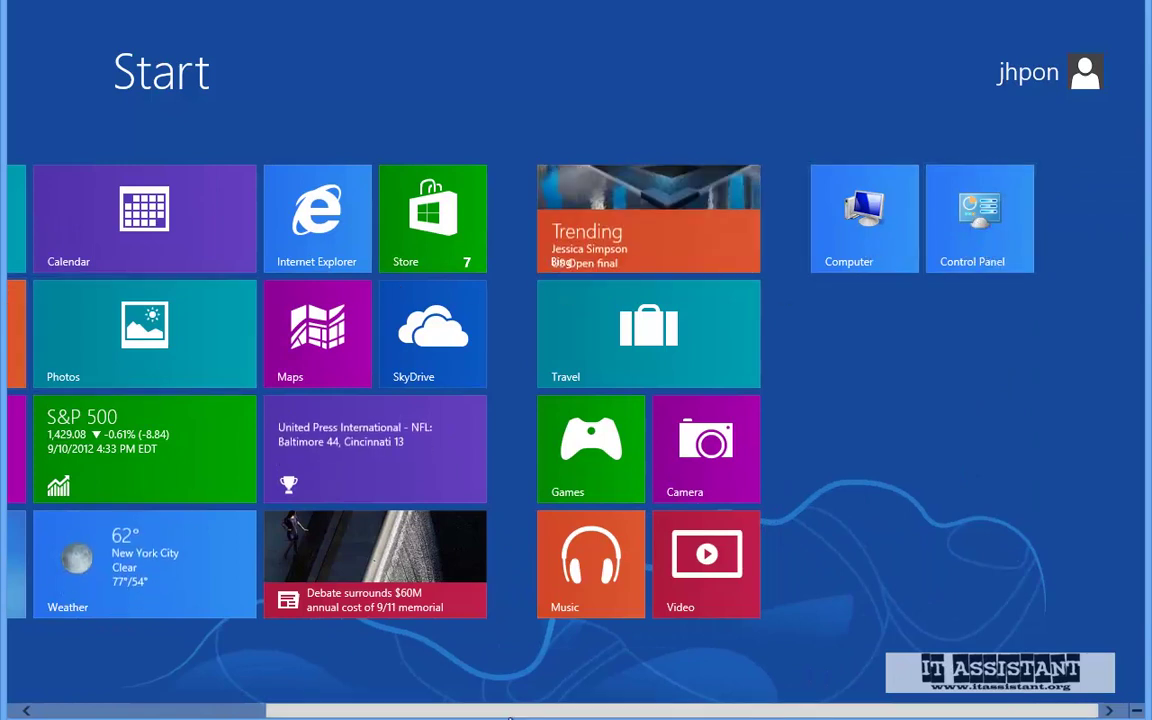
pyautogui.scroll(2, 502, 710)
pyautogui.scroll(-2, 500, 712)
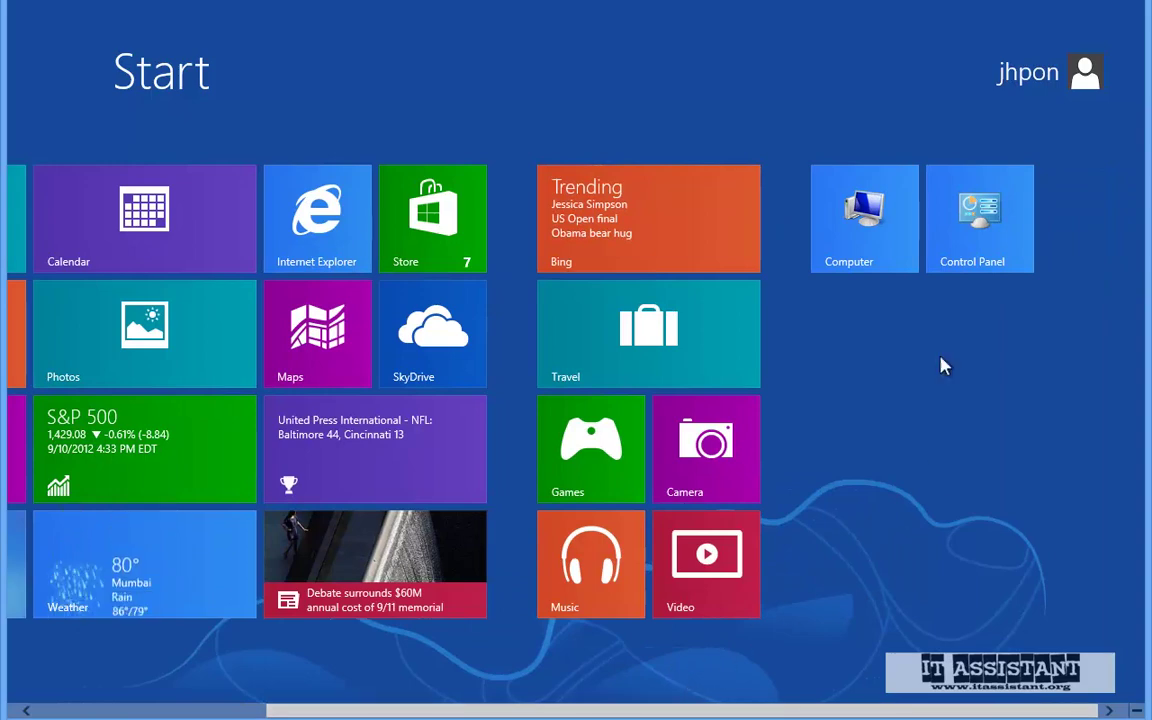
# Move the Control Panel tile into the first group of the Start screen, directly below Mail, and return to the desktop.
pyautogui.click(984, 223)
pyautogui.moveTo(986, 227); pyautogui.dragTo(205, 340)
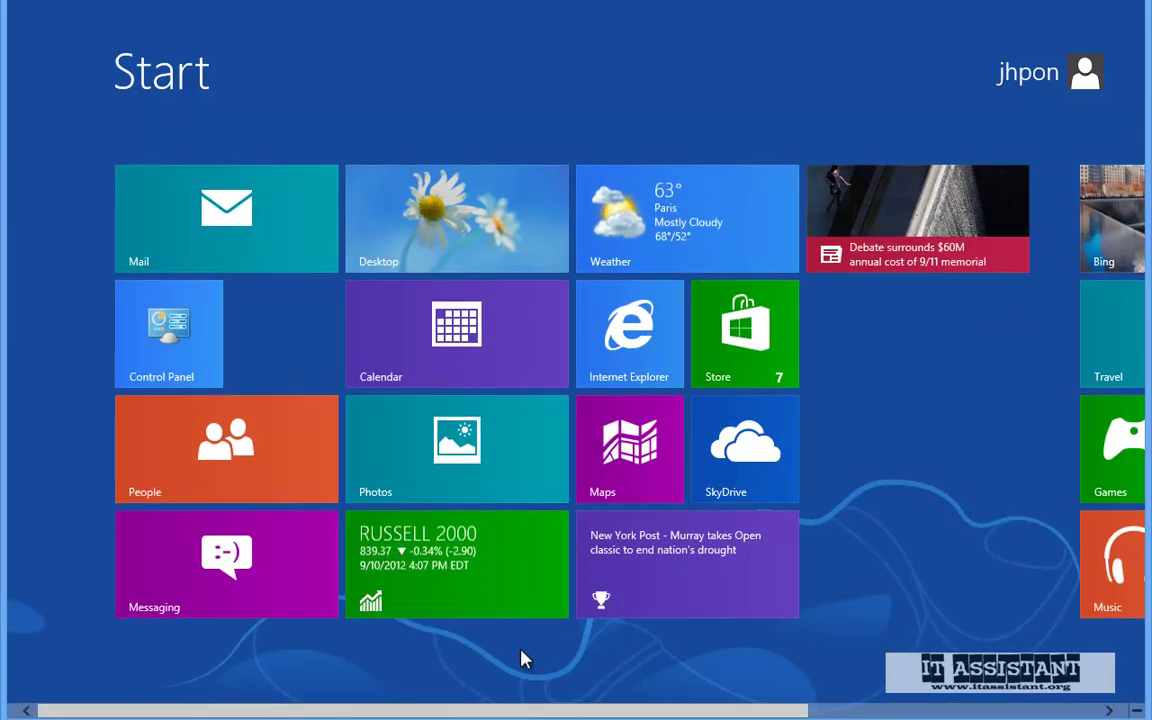
pyautogui.press('super')
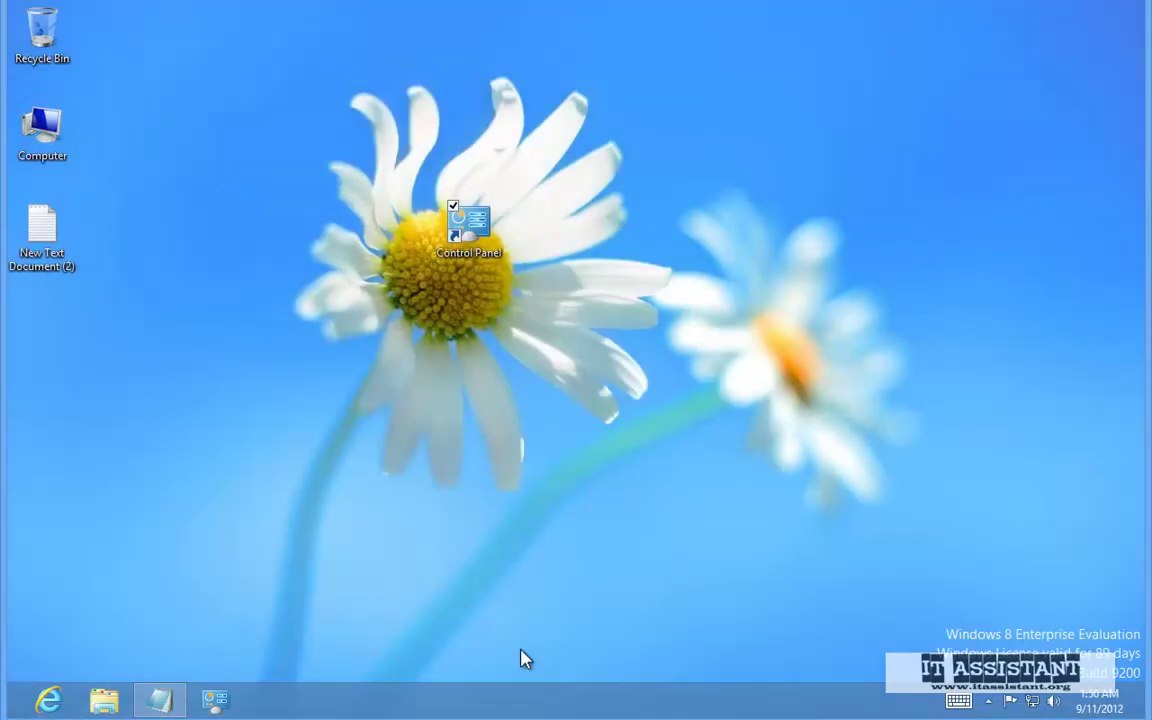
pyautogui.click(487, 485)
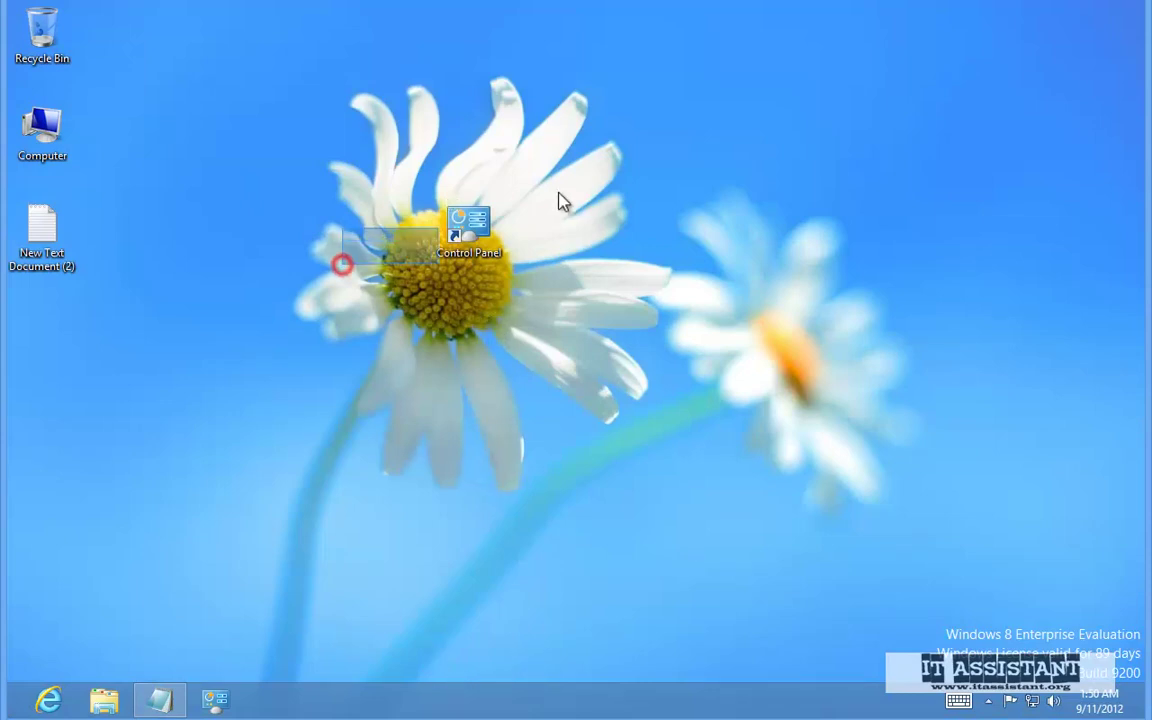
# Delete the custom Control Panel shortcut from the desktop.
pyautogui.rightClick(462, 240)
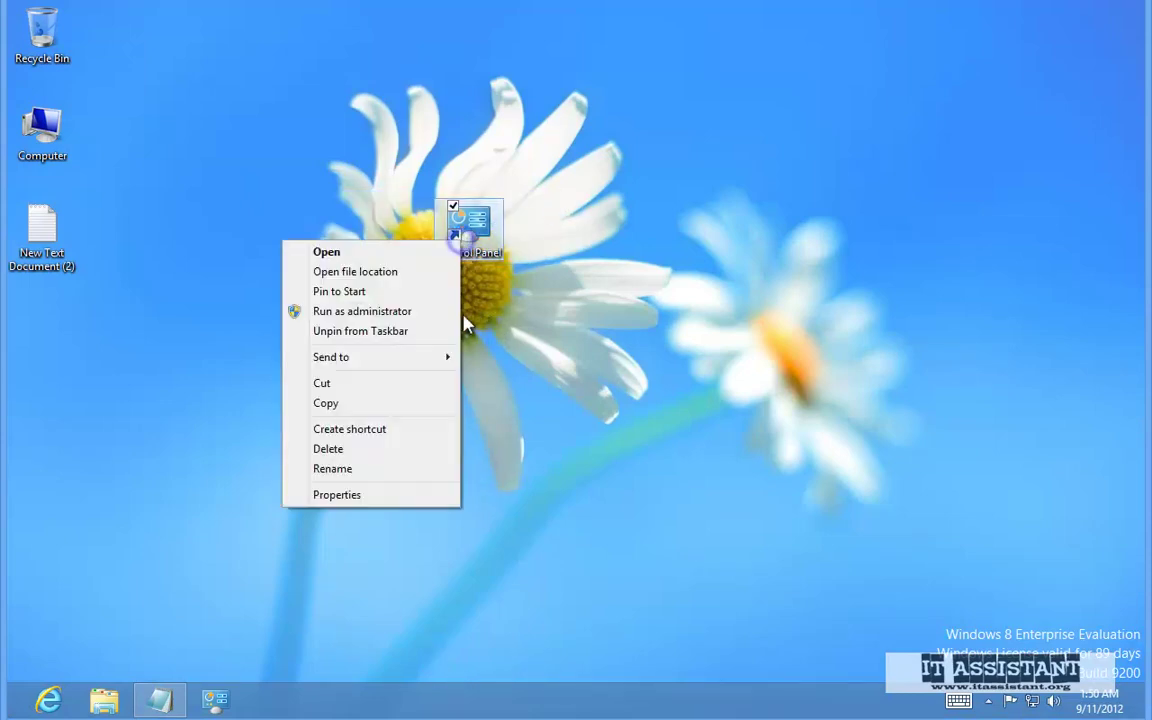
pyautogui.click(548, 473)
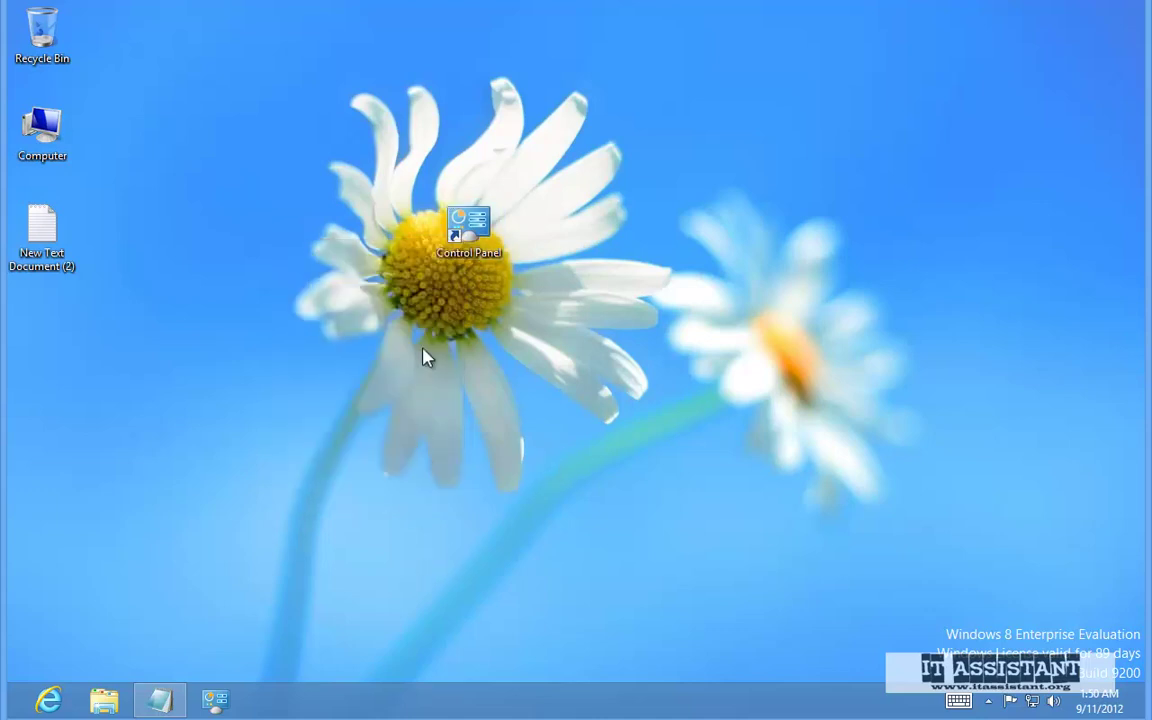
pyautogui.rightClick(462, 250)
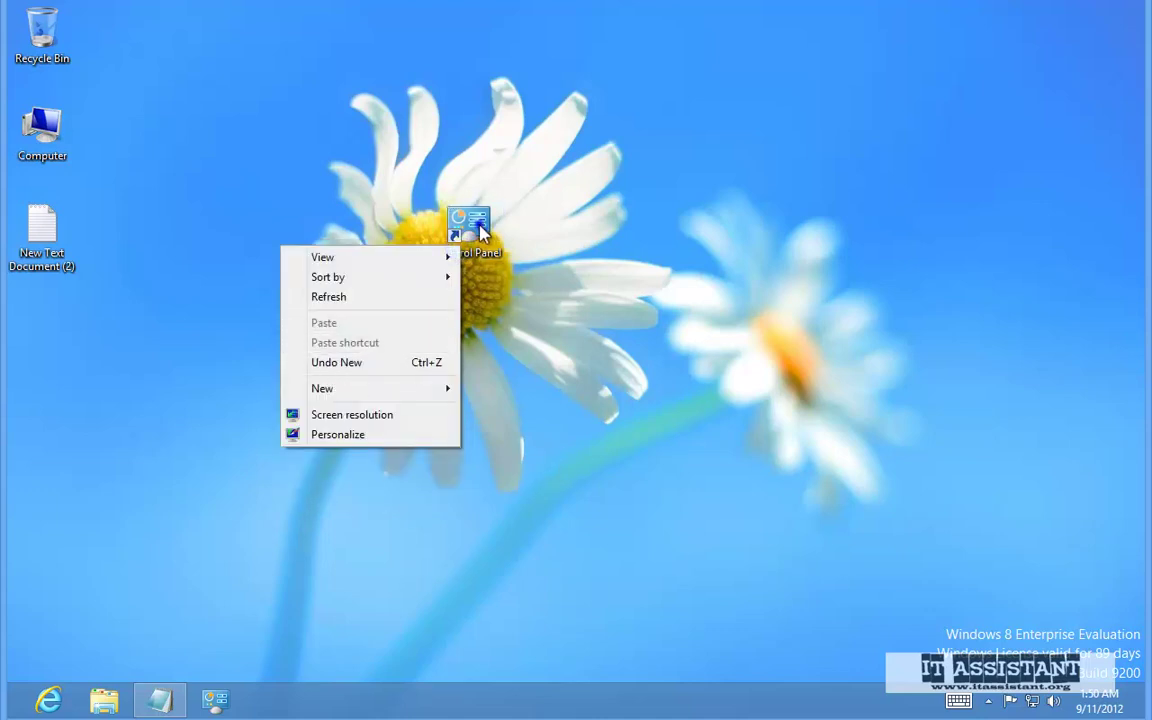
pyautogui.rightClick(465, 228)
pyautogui.click(354, 440)
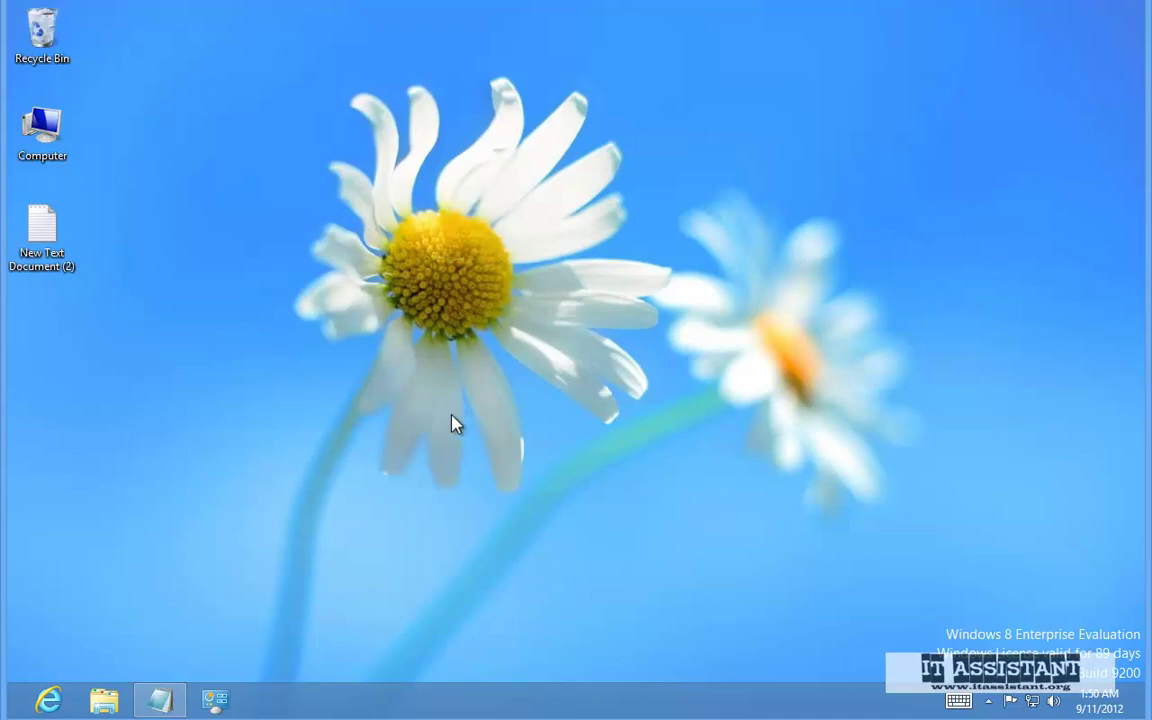
# Test opening Control Panel from its tile on the Start screen, and close its window.
pyautogui.press('super')
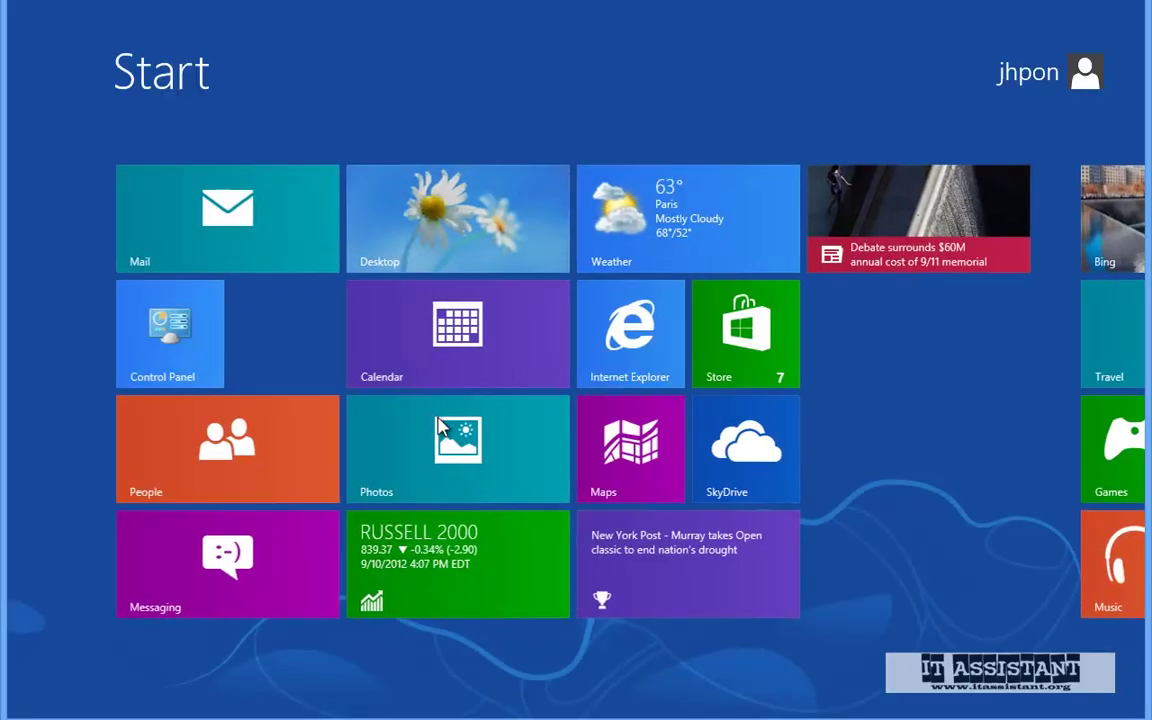
pyautogui.click(147, 322)
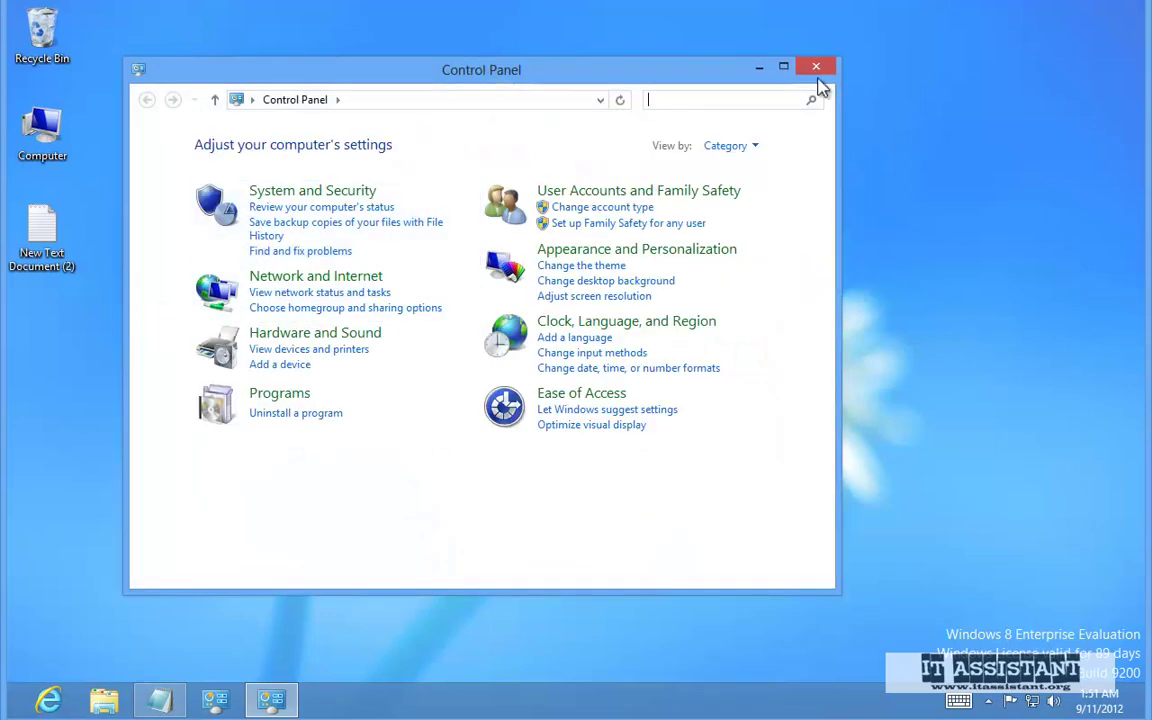
pyautogui.click(822, 67)
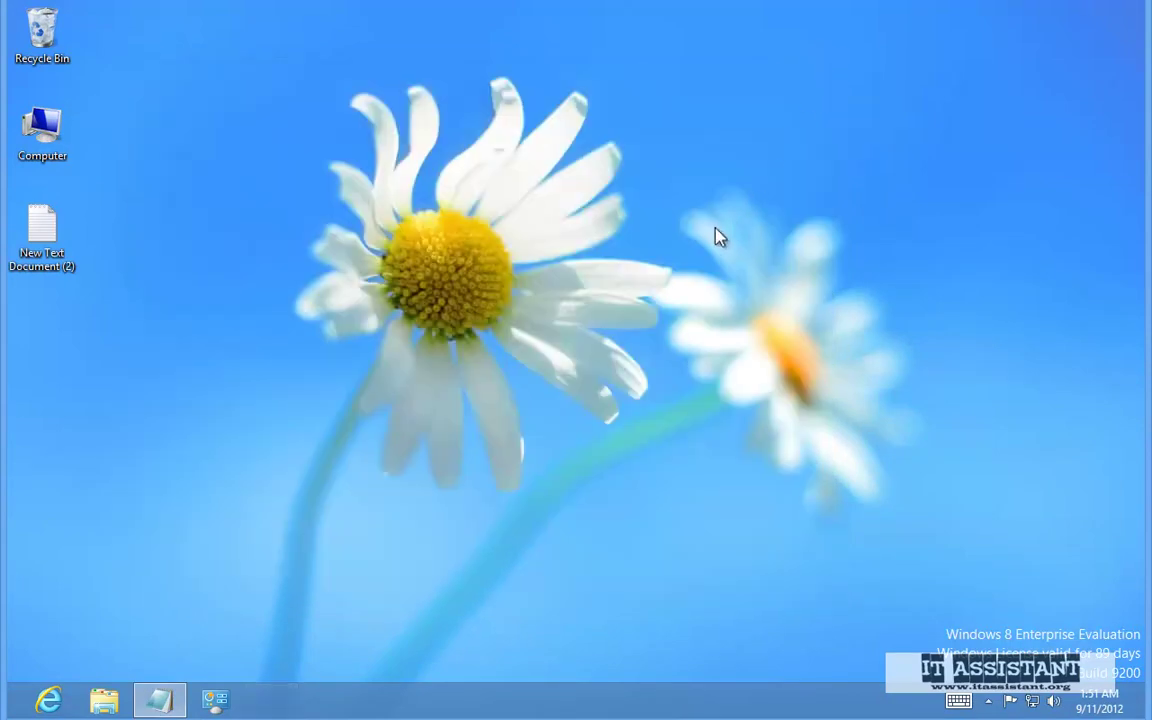